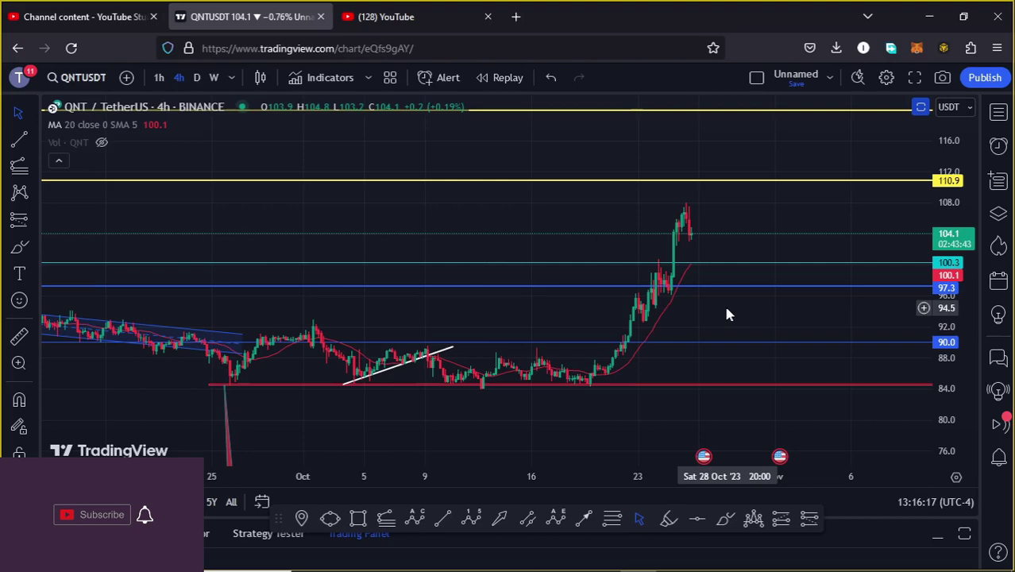
# Zoom out the 4h QNT/USDT chart so July through November is visible.
pyautogui.scroll(-2, 468, 320)
pyautogui.scroll(-3, 469, 320)
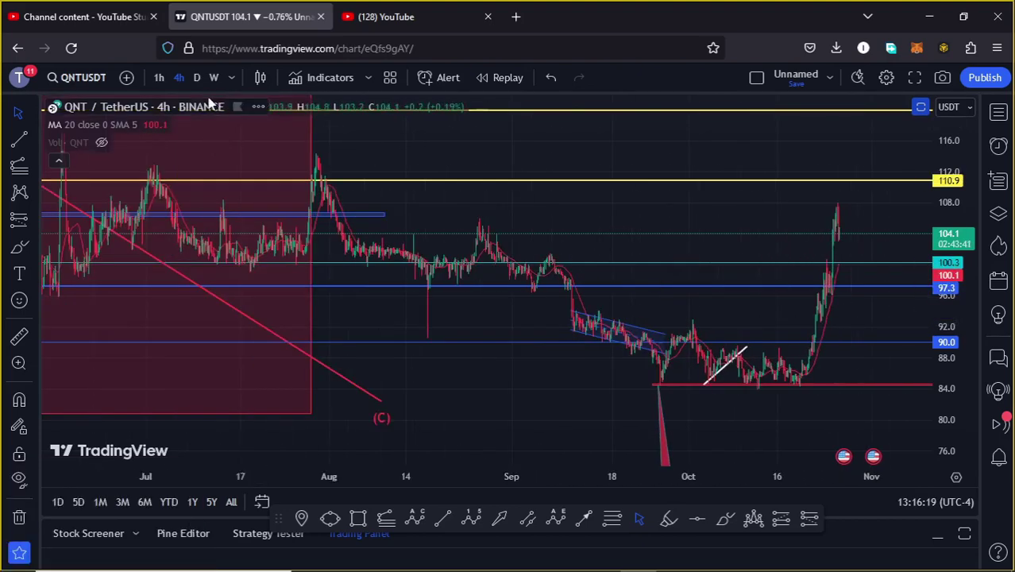
# Switch QNT/USDT to the daily timeframe and compress the price scale to show the full range.
pyautogui.click(200, 79)
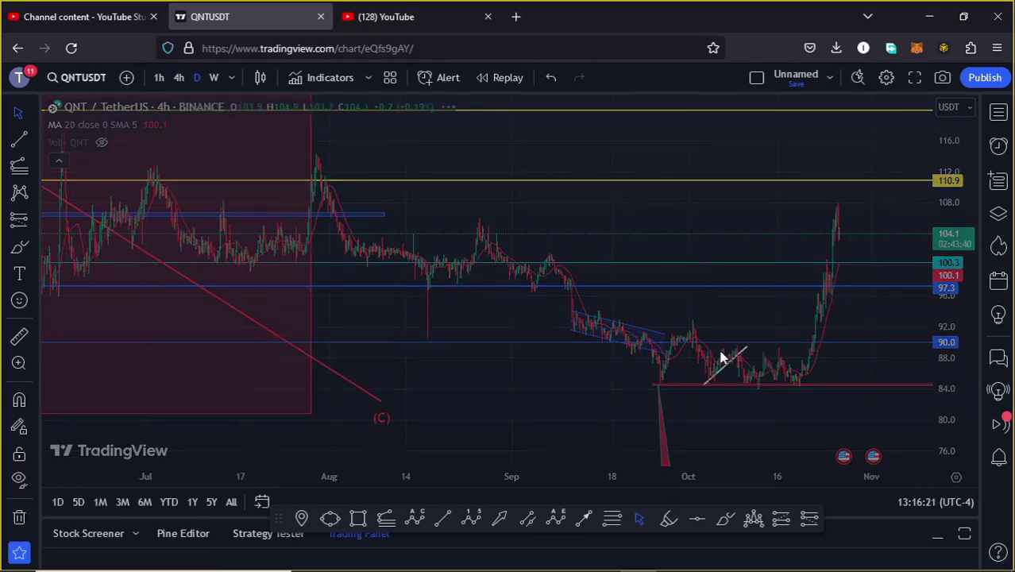
pyautogui.scroll(-4, 956, 230)
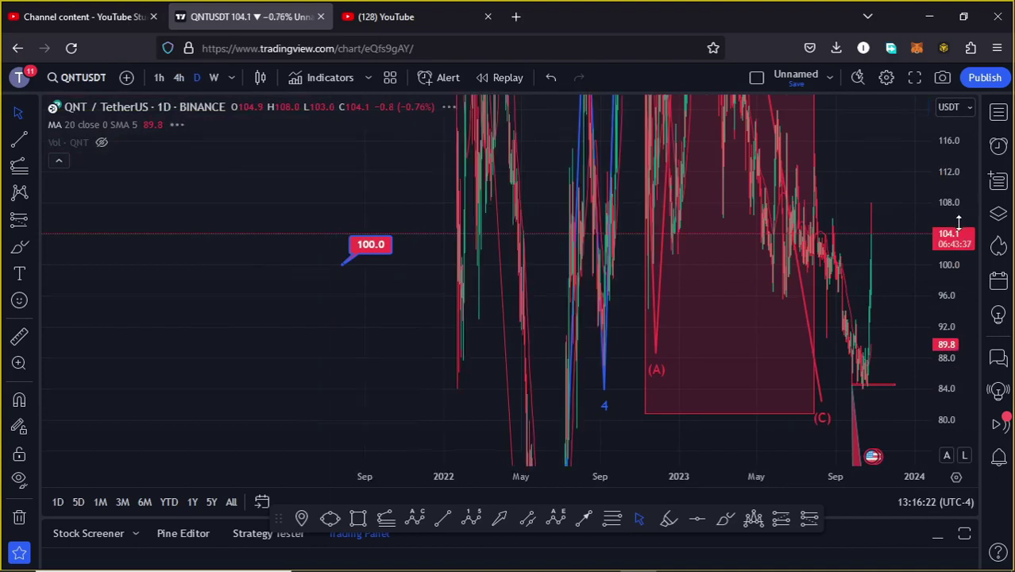
pyautogui.moveTo(957, 227); pyautogui.dragTo(957, 247)
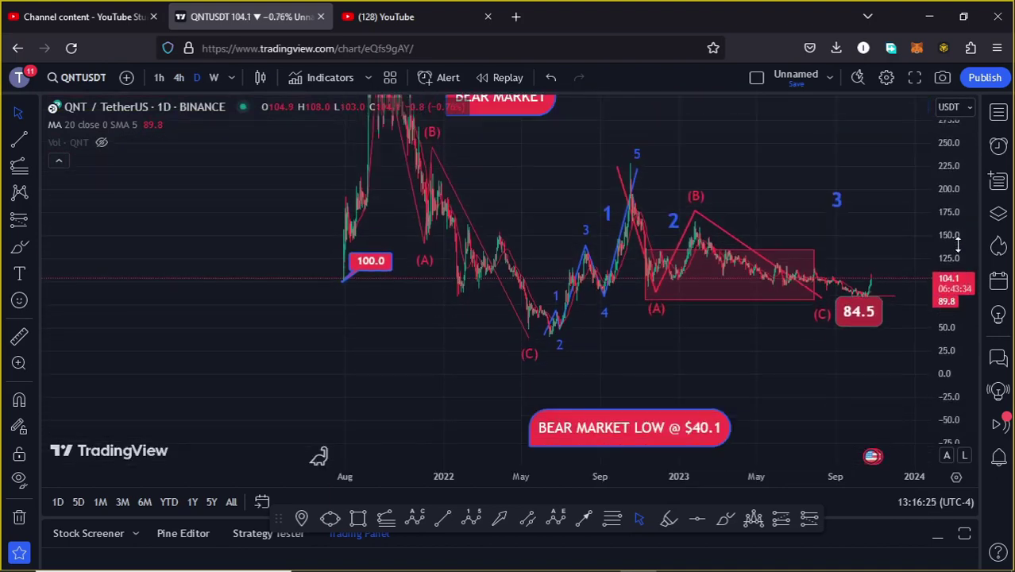
pyautogui.scroll(3, 720, 240)
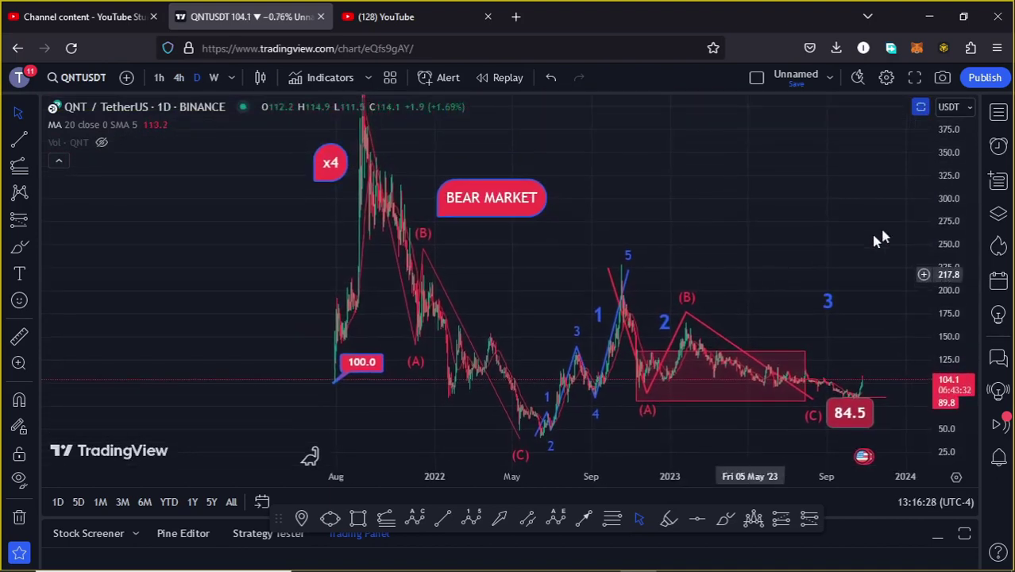
pyautogui.moveTo(954, 216); pyautogui.dragTo(955, 242)
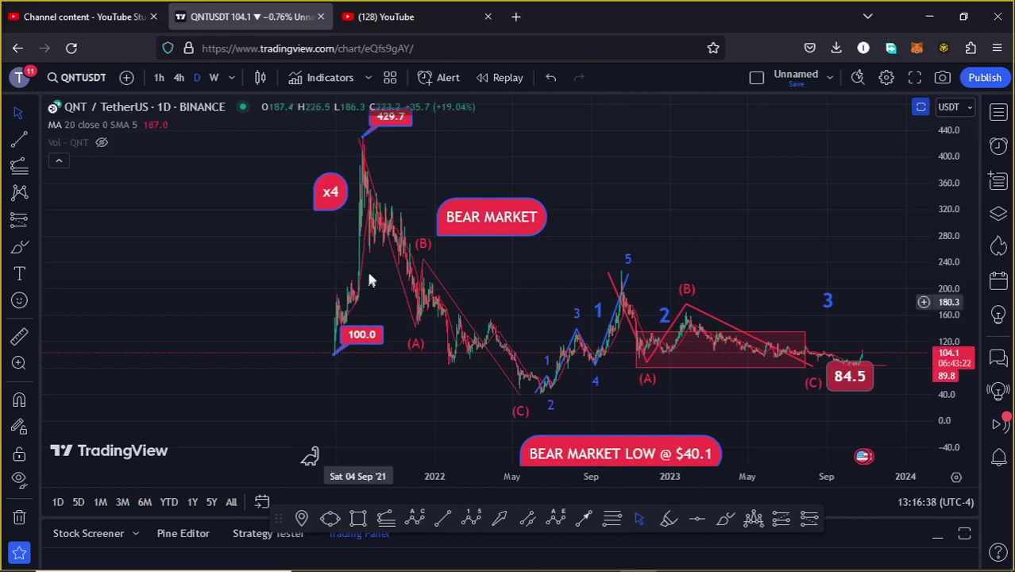
# Frame the 429.7 peak, the 2022–2023 waves and the BEAR MARKET LOW label on screen.
pyautogui.moveTo(417, 160); pyautogui.dragTo(403, 207)
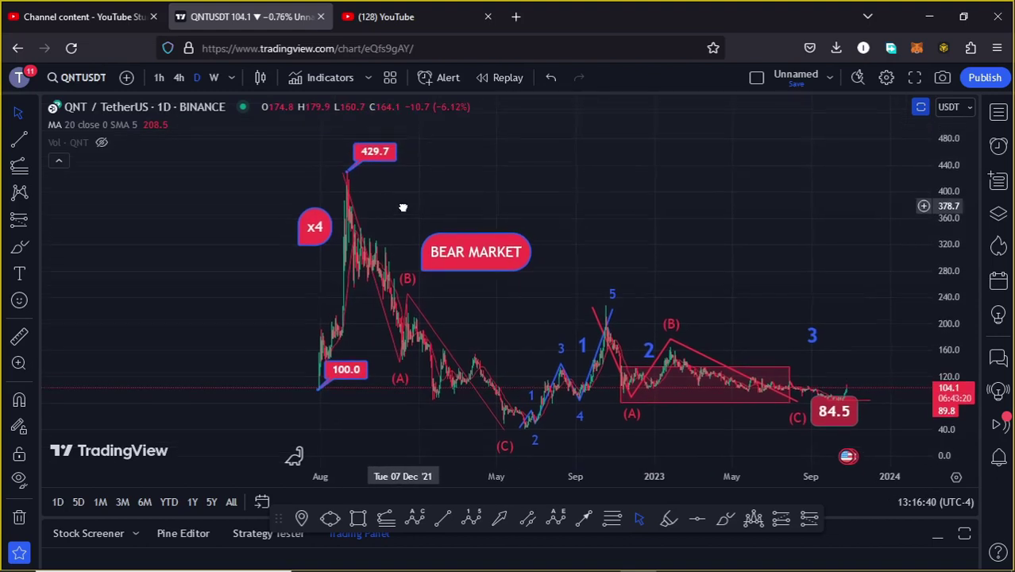
pyautogui.click(344, 178)
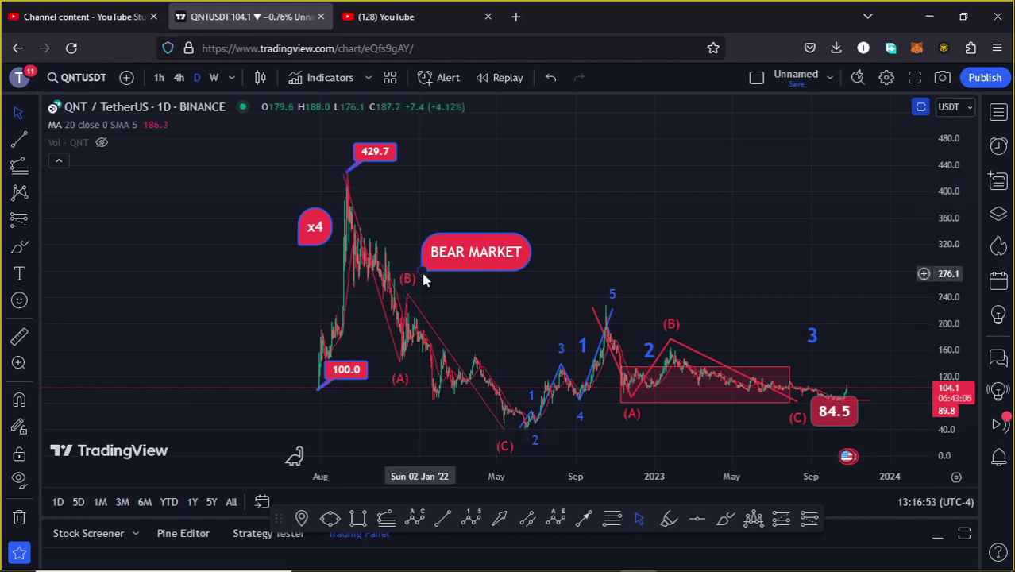
pyautogui.moveTo(523, 336); pyautogui.dragTo(495, 258)
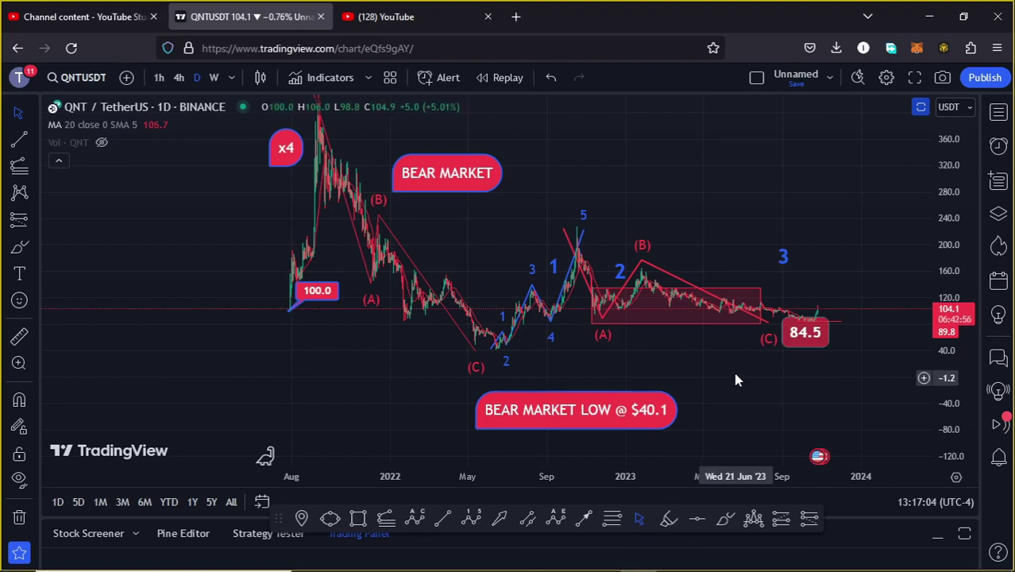
pyautogui.moveTo(732, 370); pyautogui.dragTo(741, 332)
pyautogui.scroll(5, 949, 298)
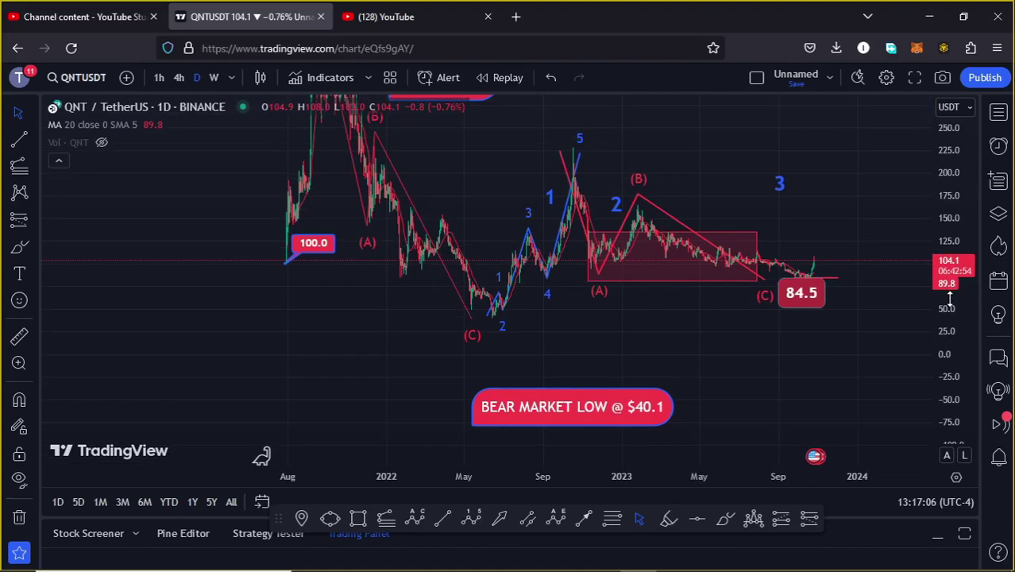
pyautogui.scroll(3, 473, 333)
pyautogui.scroll(2, 487, 343)
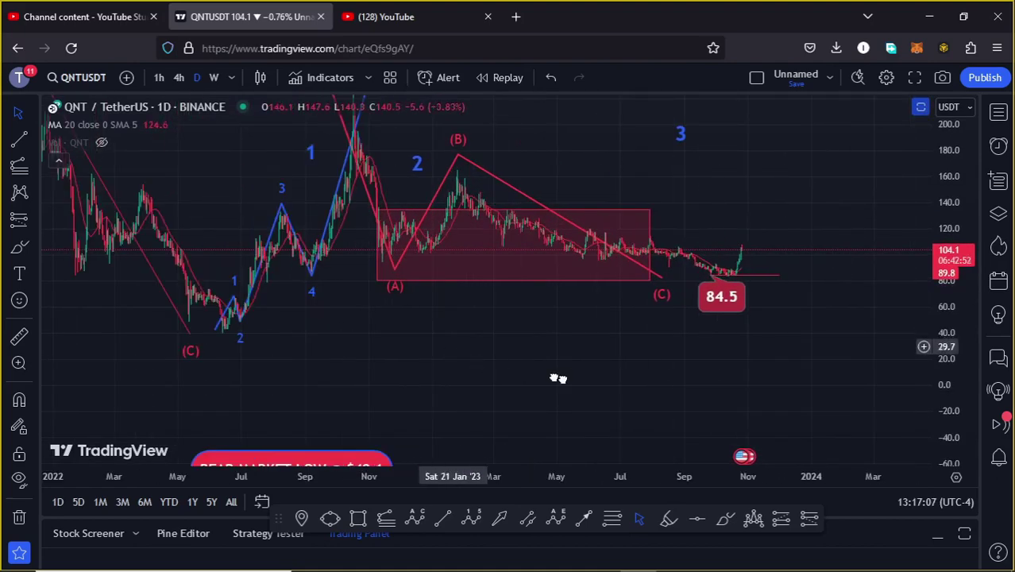
pyautogui.moveTo(192, 337); pyautogui.dragTo(369, 385)
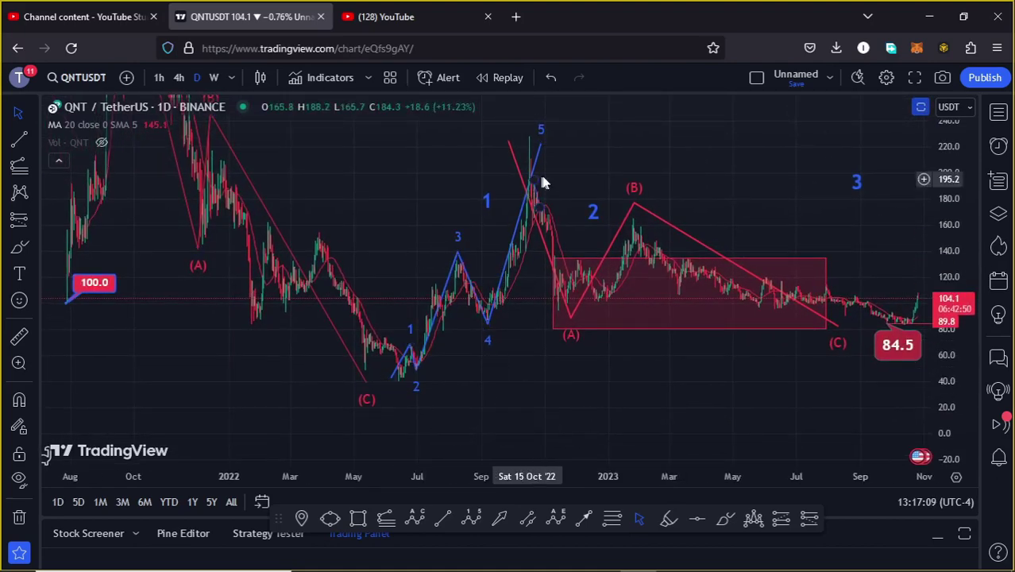
pyautogui.moveTo(577, 181); pyautogui.dragTo(581, 209)
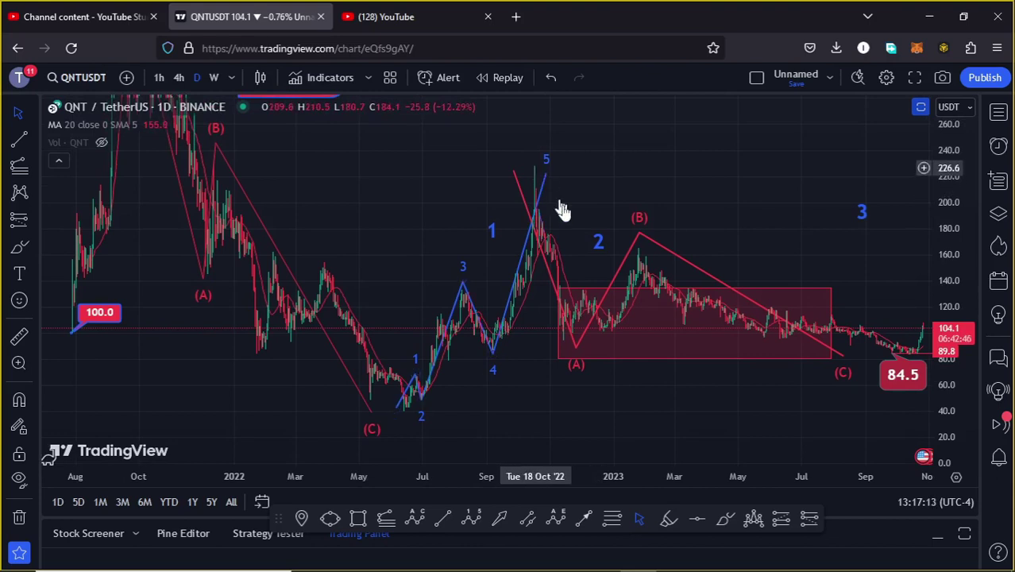
pyautogui.click(725, 518)
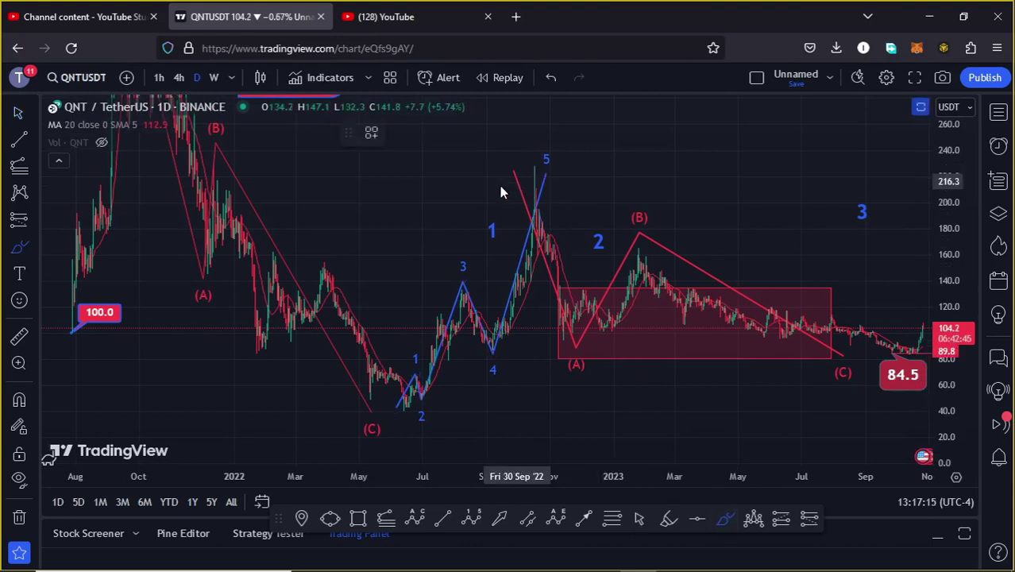
pyautogui.moveTo(480, 195)
pyautogui.mouseDown()
pyautogui.moveTo(457, 225)
pyautogui.moveTo(483, 278)
pyautogui.moveTo(488, 187)
pyautogui.moveTo(471, 208)
pyautogui.mouseUp()
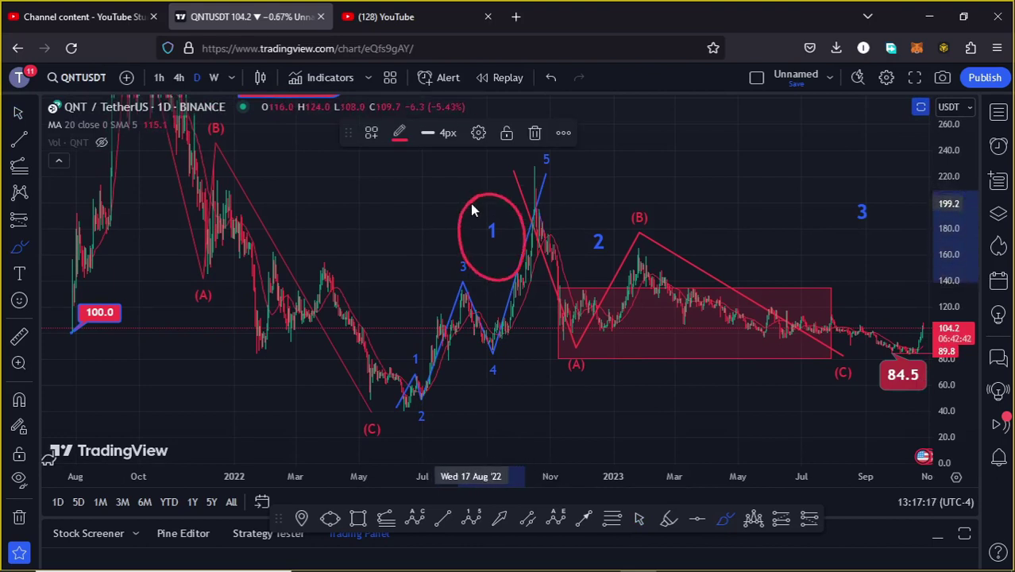
pyautogui.click(535, 133)
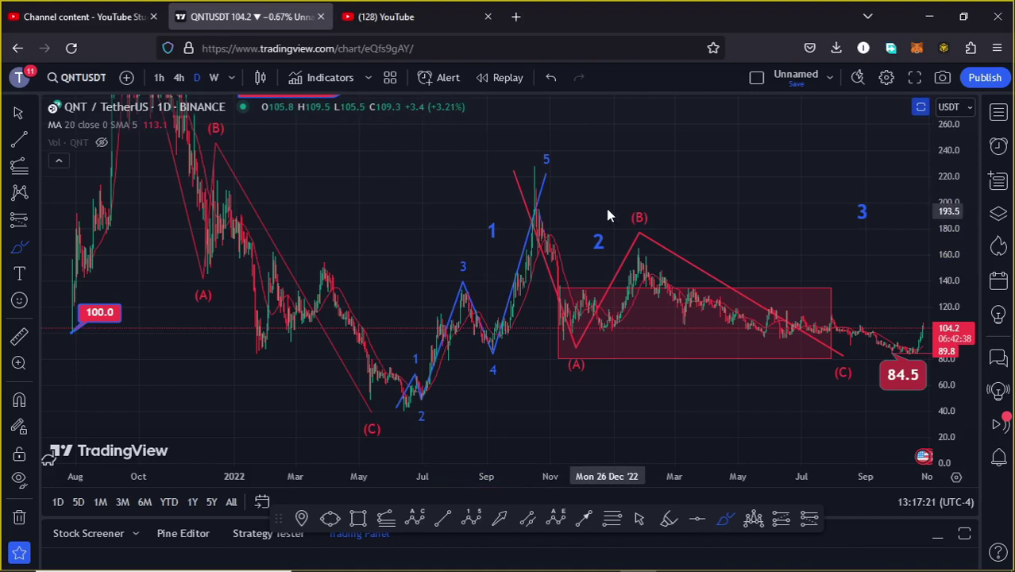
pyautogui.moveTo(601, 210)
pyautogui.mouseDown()
pyautogui.moveTo(566, 245)
pyautogui.moveTo(575, 272)
pyautogui.moveTo(610, 242)
pyautogui.moveTo(597, 213)
pyautogui.mouseUp()
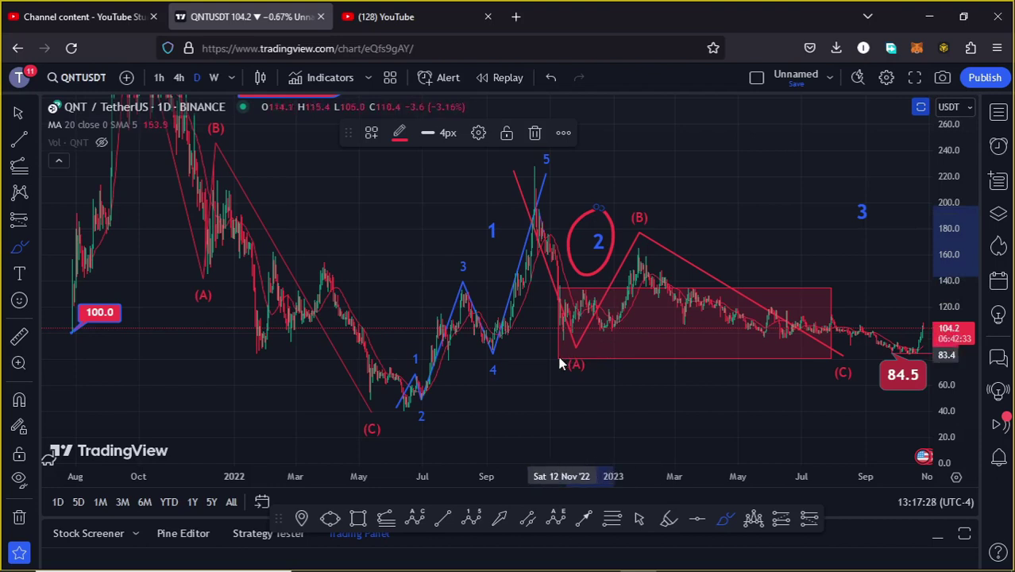
pyautogui.moveTo(582, 292)
pyautogui.mouseDown()
pyautogui.moveTo(587, 318)
pyautogui.moveTo(626, 356)
pyautogui.moveTo(669, 296)
pyautogui.mouseUp()
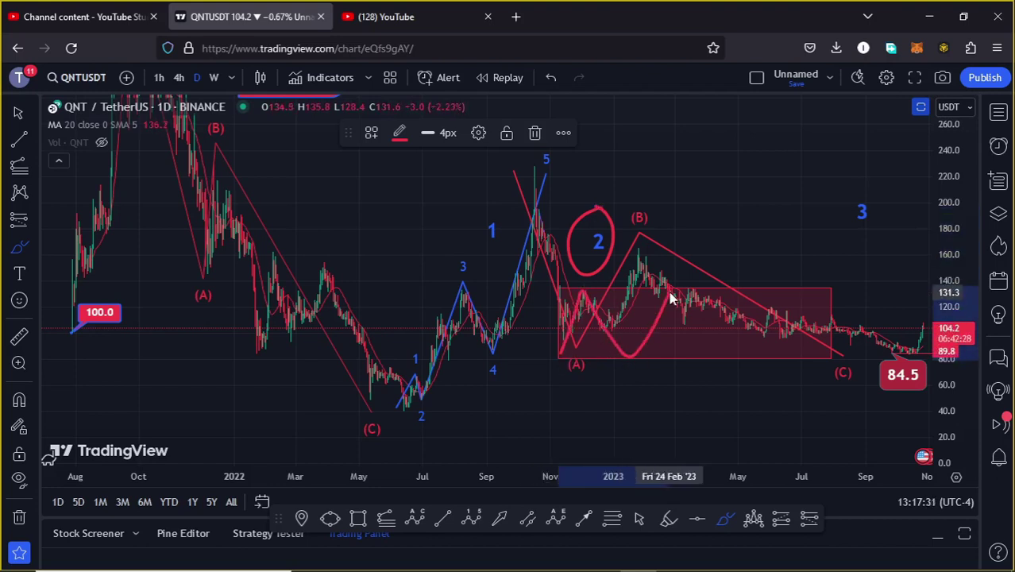
pyautogui.click(550, 78)
pyautogui.click(551, 79)
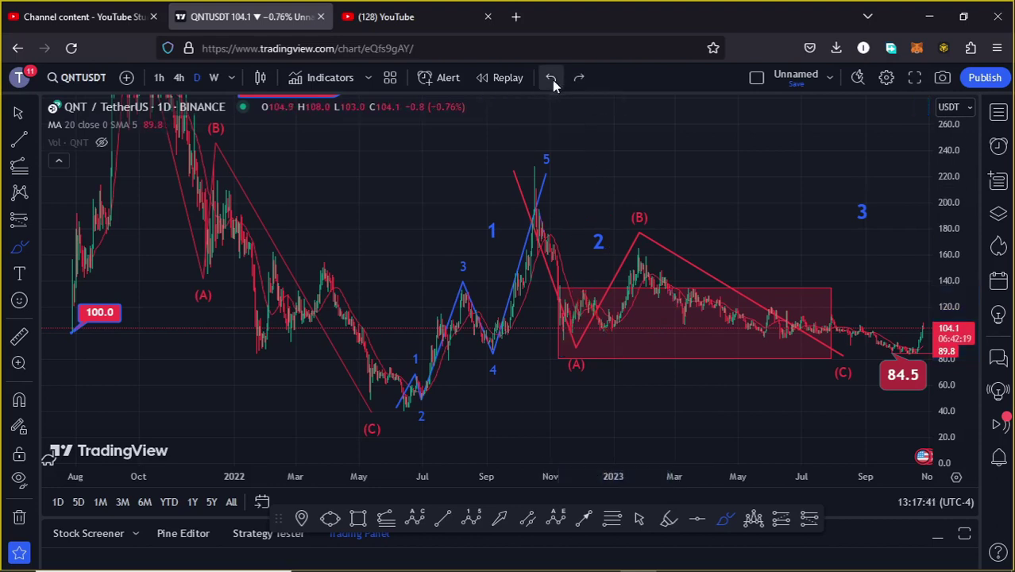
# Draw a Fib retracement from the 38.9 June 2022 low to the 229.5 wave-5 peak.
pyautogui.click(612, 518)
pyautogui.click(404, 409)
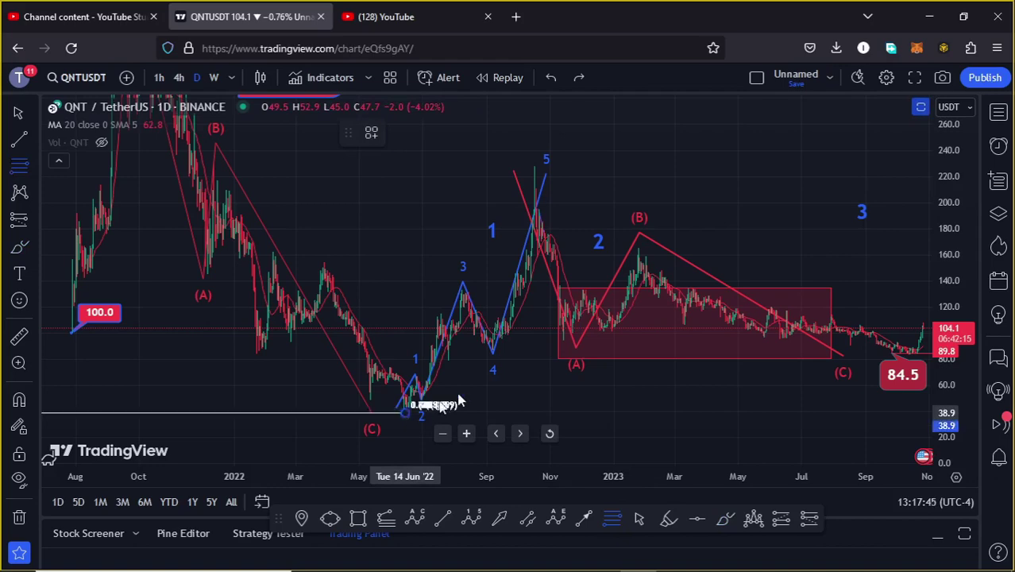
pyautogui.click(823, 166)
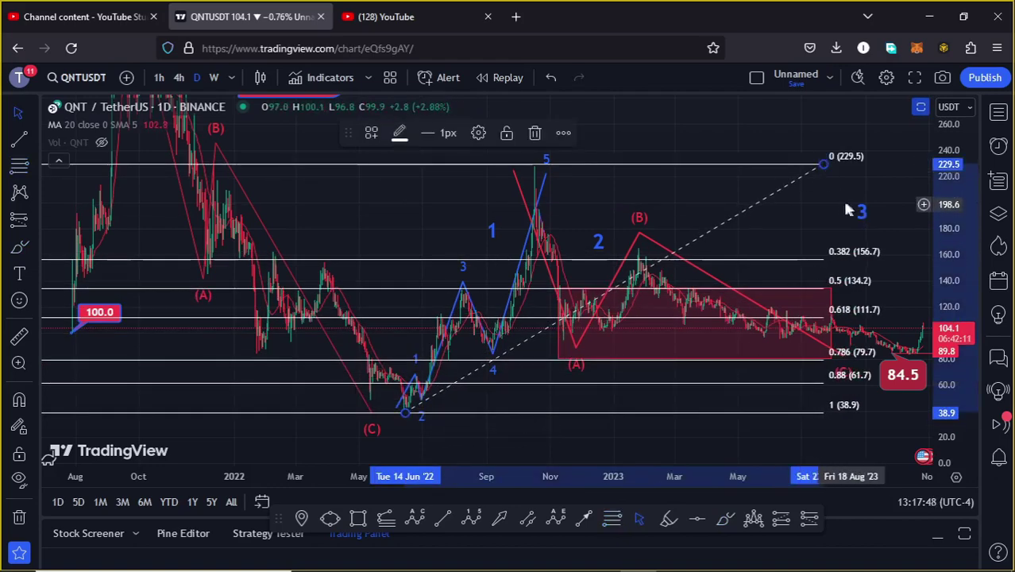
pyautogui.moveTo(843, 209); pyautogui.dragTo(687, 200)
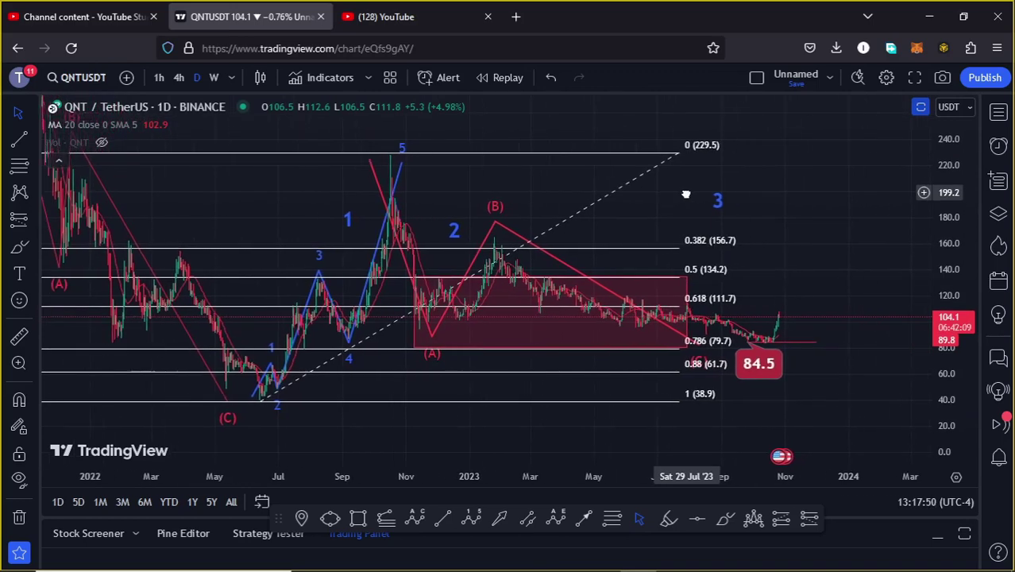
# Delete the Fib retracement from the daily chart.
pyautogui.click(678, 150)
pyautogui.click(530, 135)
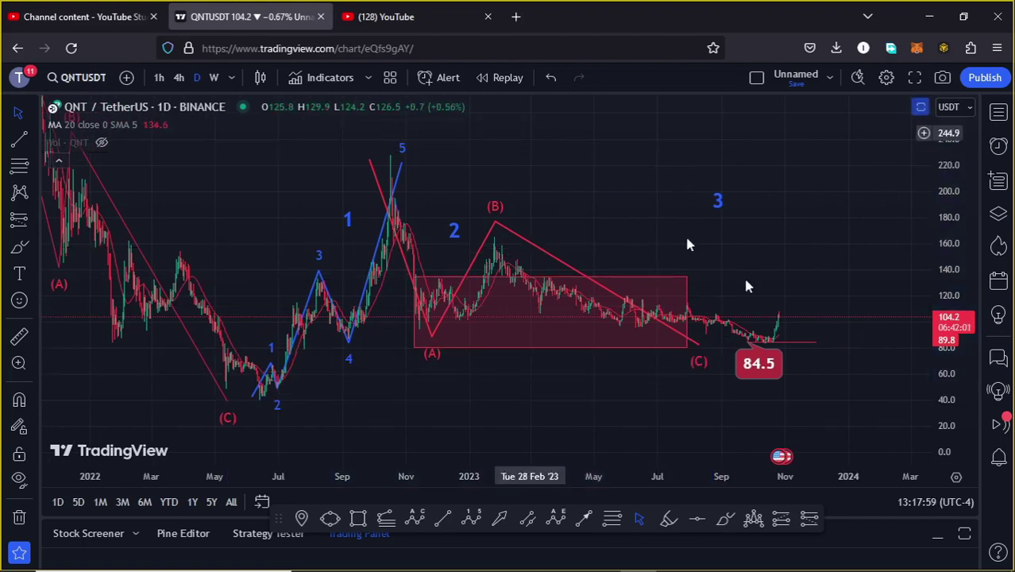
pyautogui.click(759, 372)
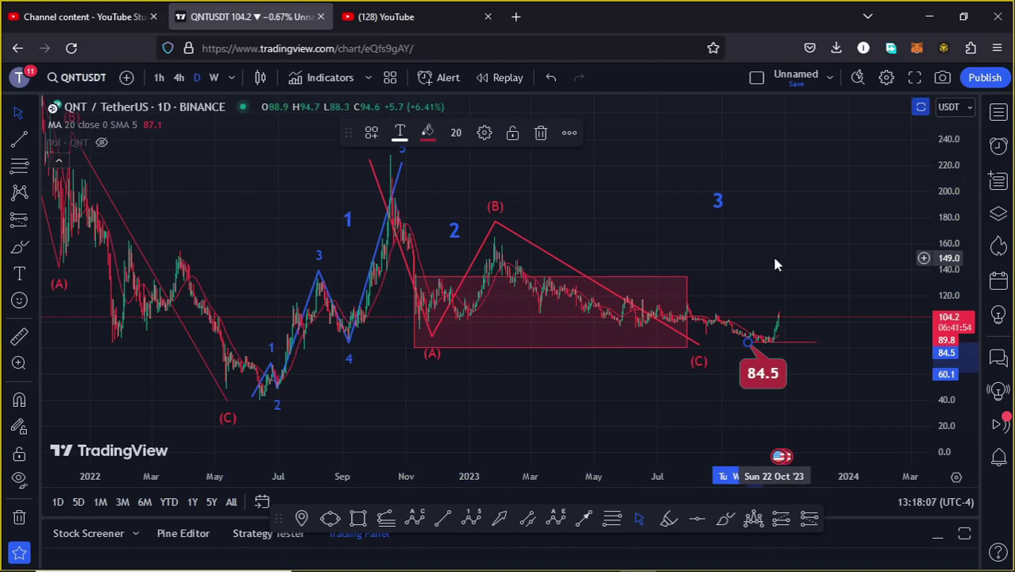
# Move the blue wave 3 label slightly lower, to around 193.2.
pyautogui.moveTo(745, 236); pyautogui.dragTo(707, 271)
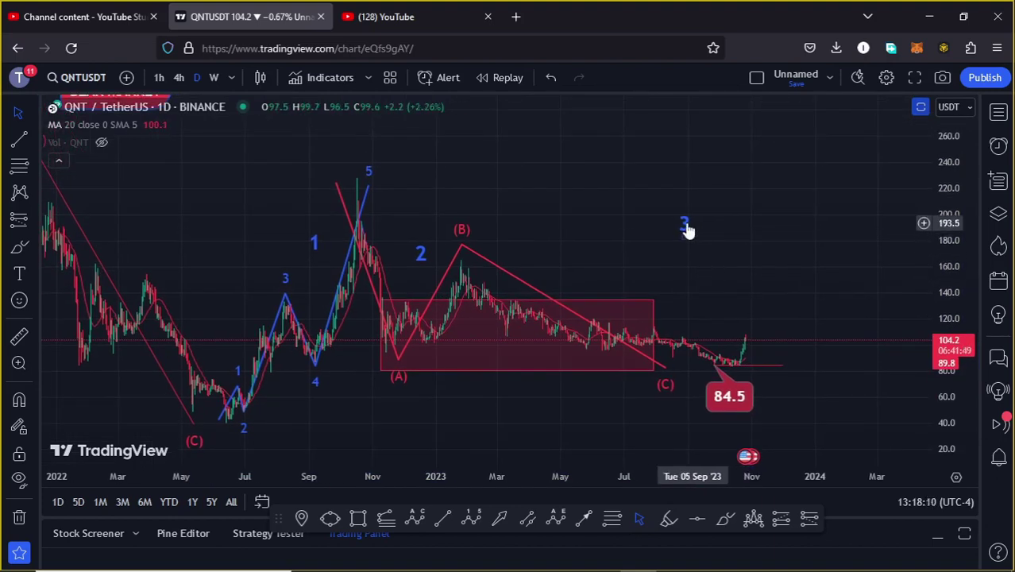
pyautogui.moveTo(687, 229); pyautogui.dragTo(678, 241)
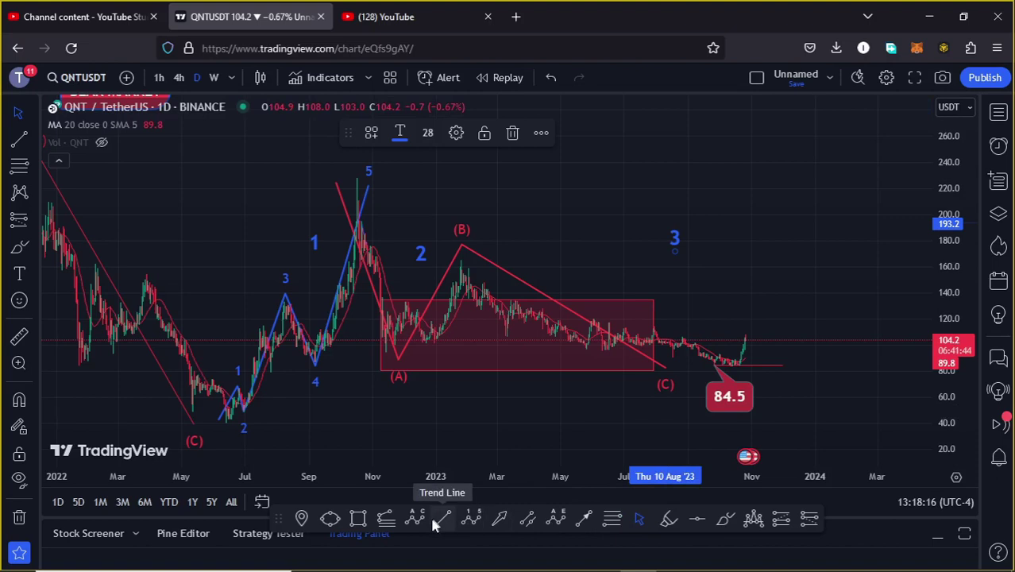
pyautogui.click(388, 521)
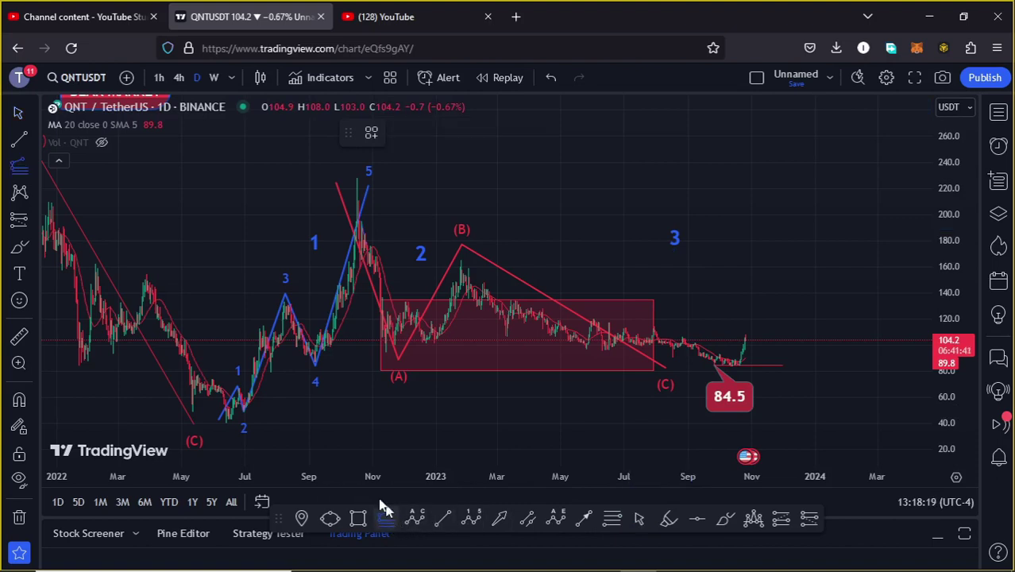
# Draw a trend-based Fib extension from the June low through the wave-5 peak, revealing the 1.618 level.
pyautogui.click(225, 424)
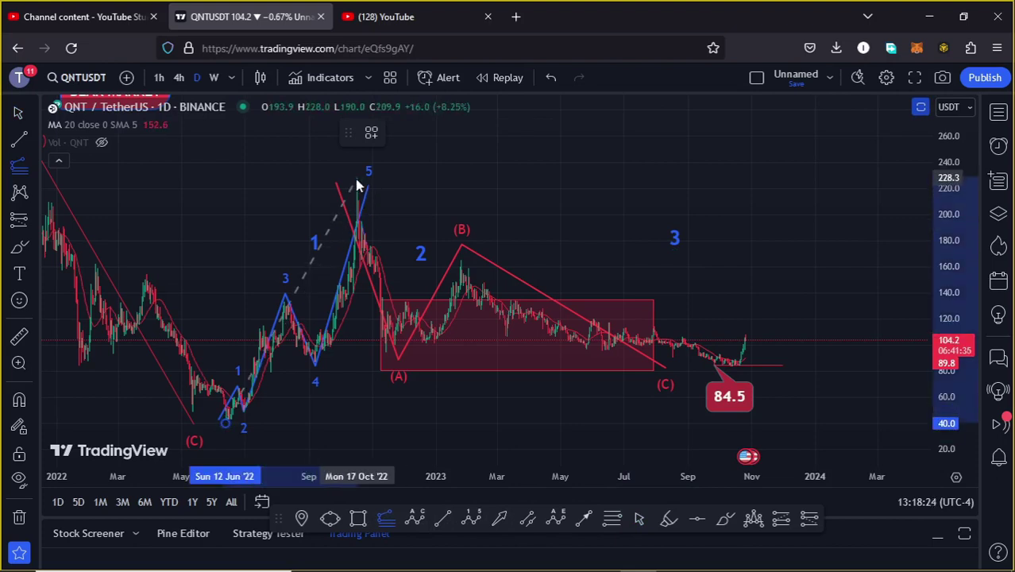
pyautogui.click(356, 183)
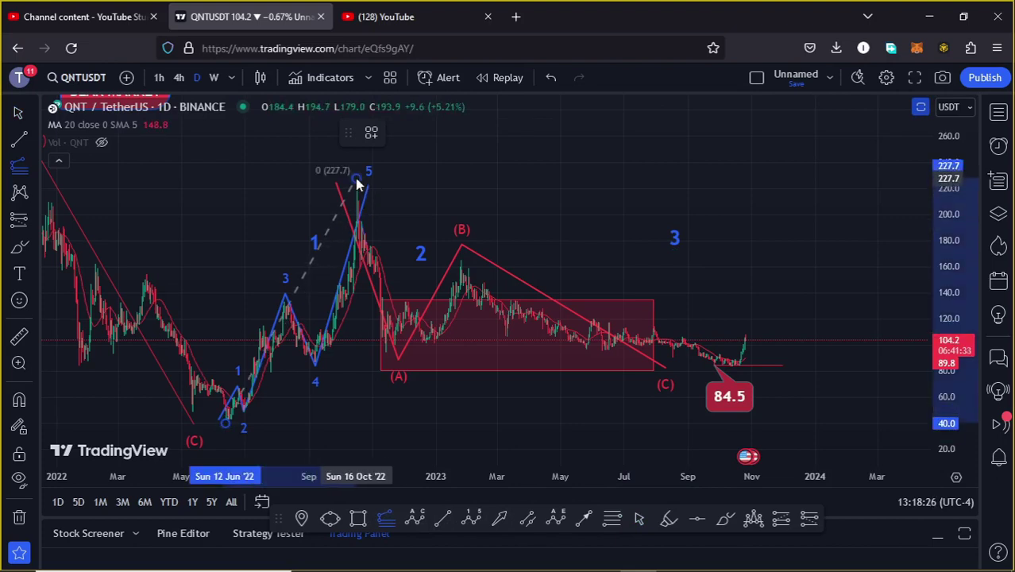
pyautogui.click(847, 368)
pyautogui.moveTo(878, 246); pyautogui.dragTo(855, 376)
pyautogui.moveTo(947, 242); pyautogui.dragTo(947, 262)
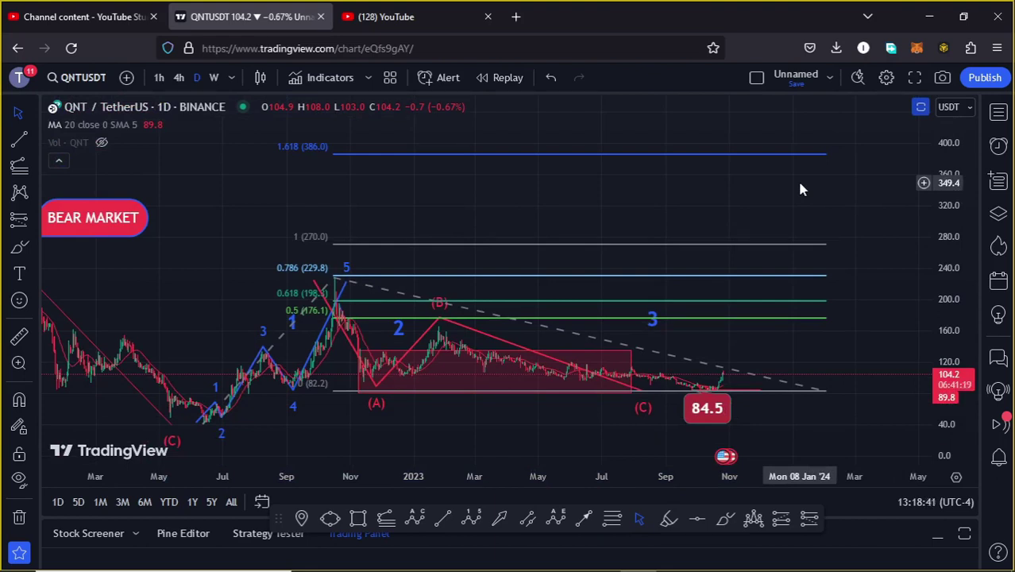
# Delete the Fib extension and its dashed trend line, then reframe the wave count.
pyautogui.click(825, 389)
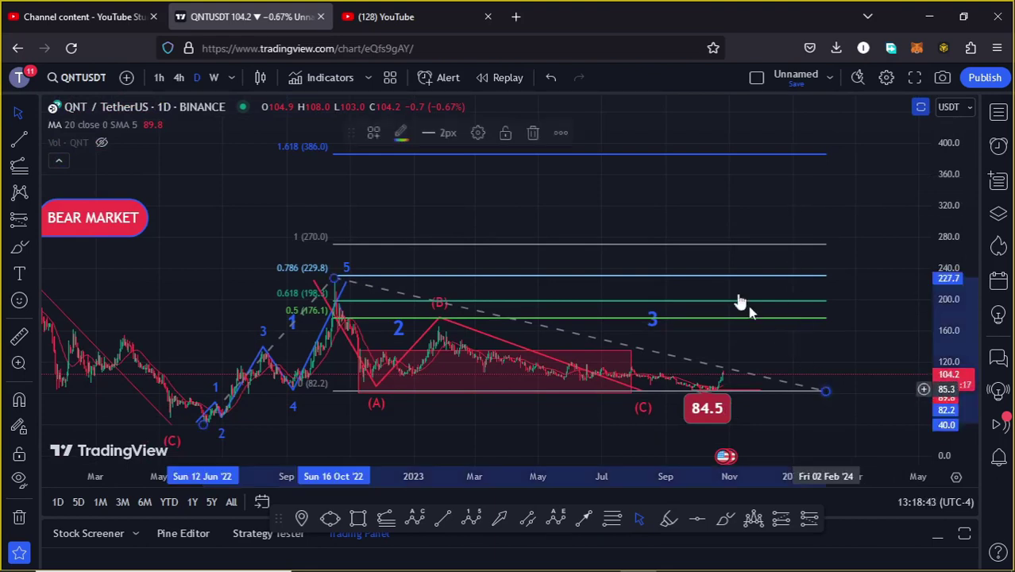
pyautogui.click(534, 131)
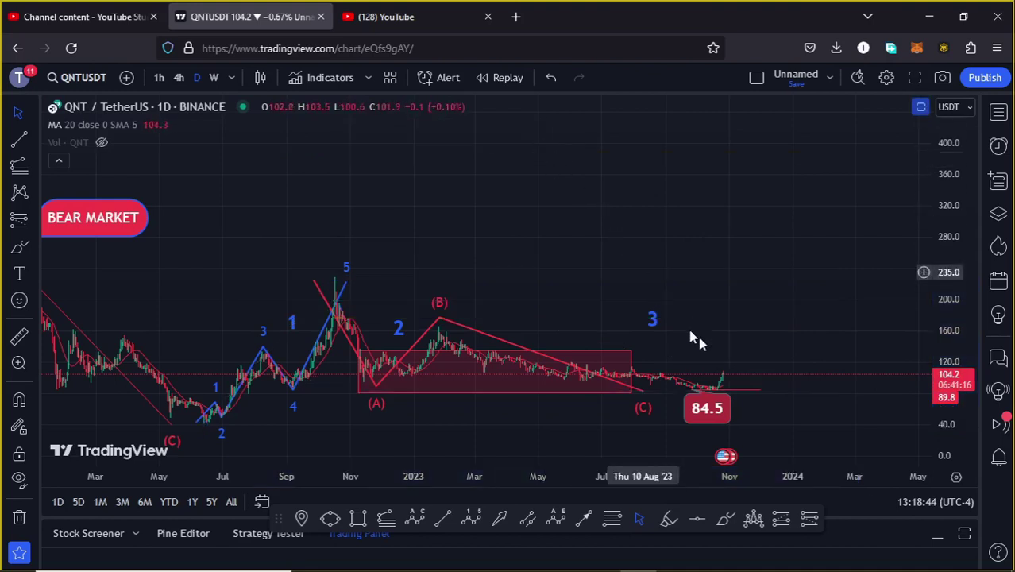
pyautogui.moveTo(785, 345); pyautogui.dragTo(781, 295)
pyautogui.moveTo(949, 314); pyautogui.dragTo(949, 294)
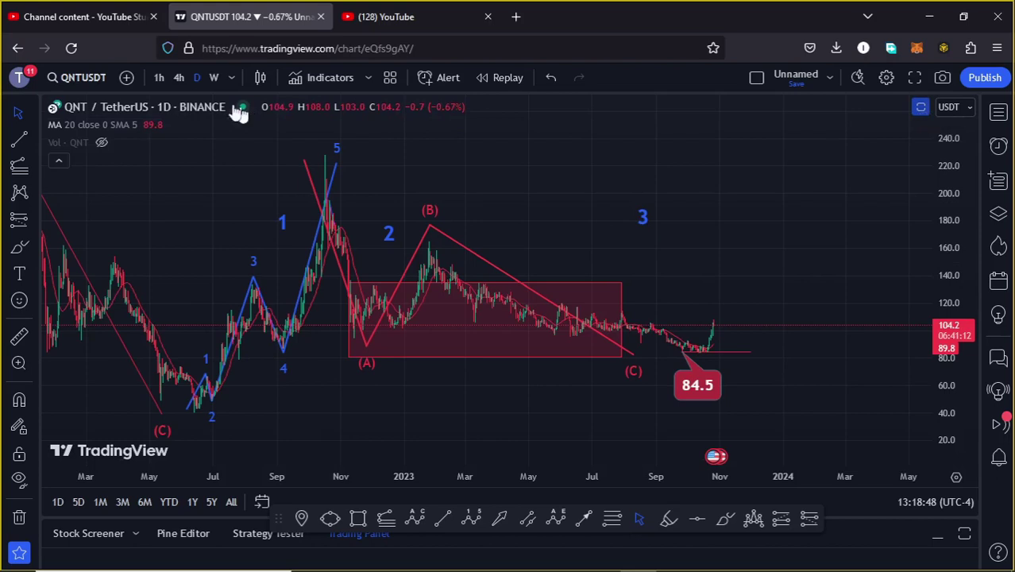
# Put the QNT chart on 4h and zoom in on the October–November rally candles.
pyautogui.click(179, 78)
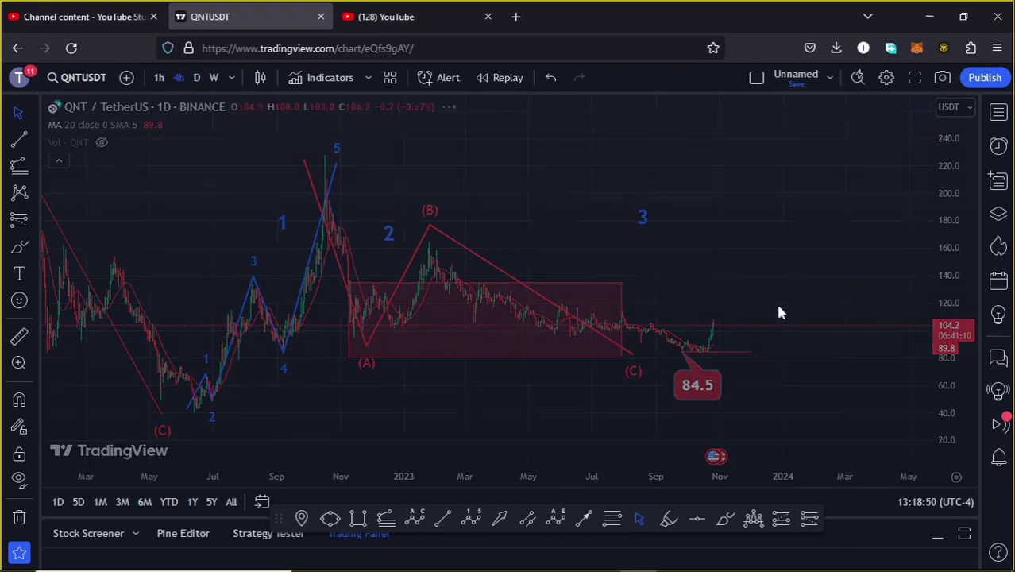
pyautogui.scroll(-5, 698, 304)
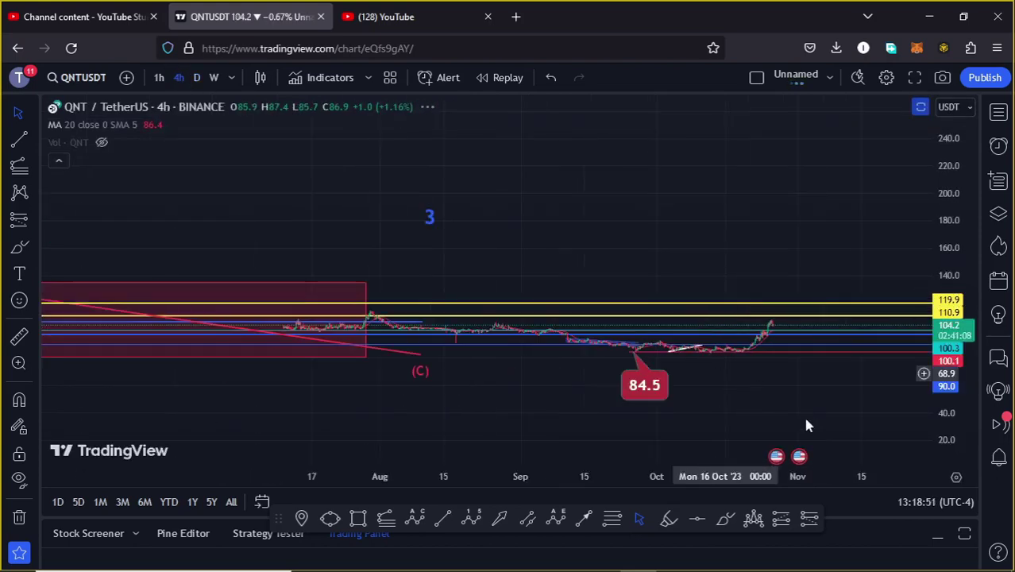
pyautogui.scroll(-3, 770, 262)
pyautogui.moveTo(959, 314); pyautogui.dragTo(960, 273)
pyautogui.scroll(5, 722, 287)
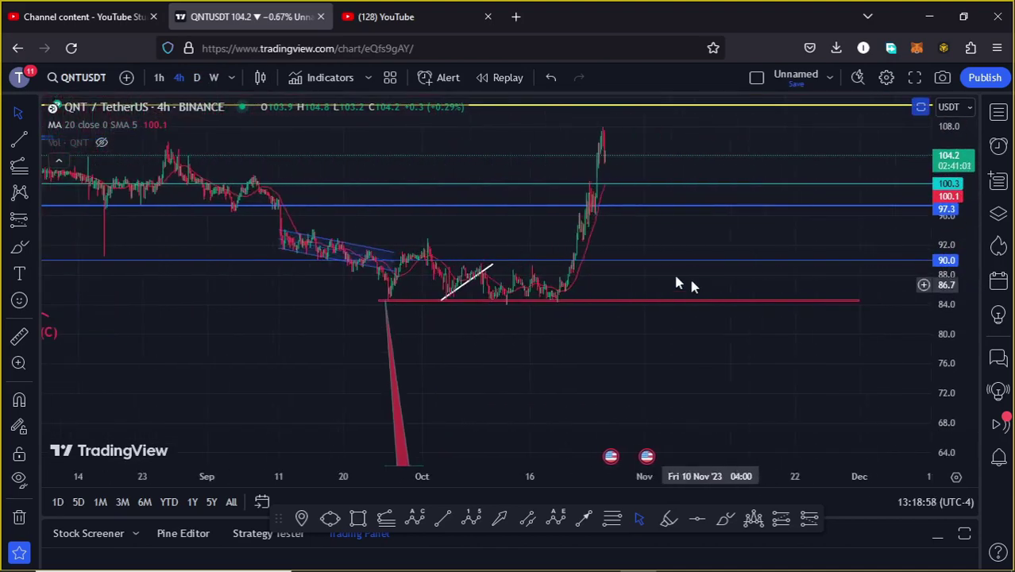
pyautogui.moveTo(714, 271); pyautogui.dragTo(763, 302)
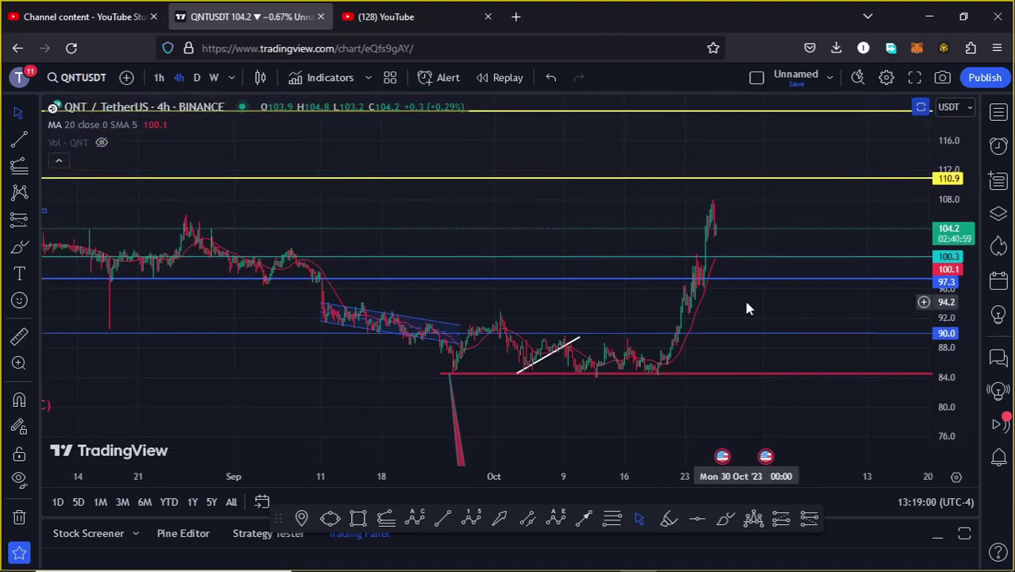
pyautogui.scroll(5, 744, 297)
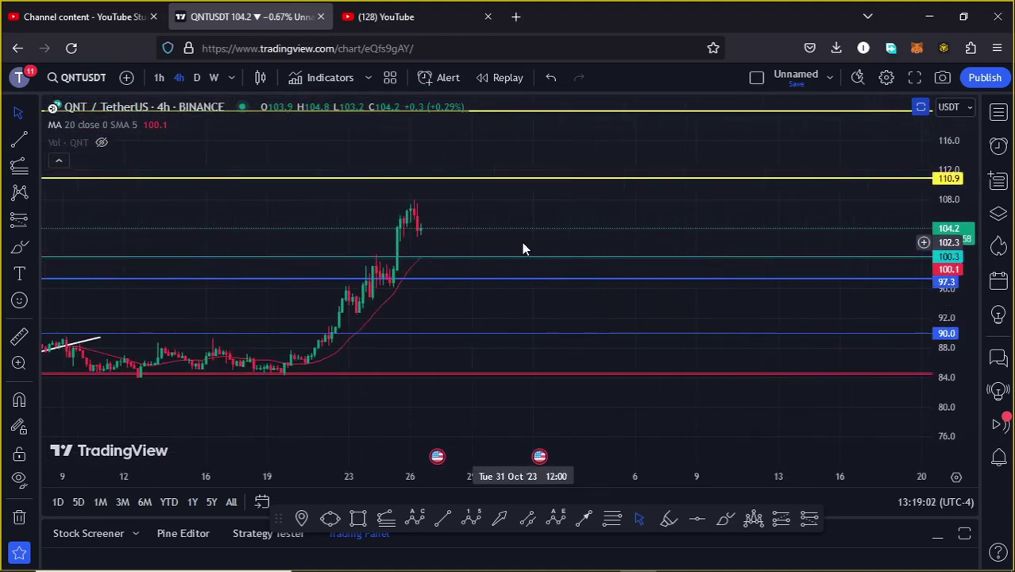
# Brush trial red sketches near the latest candles and delete them.
pyautogui.click(725, 522)
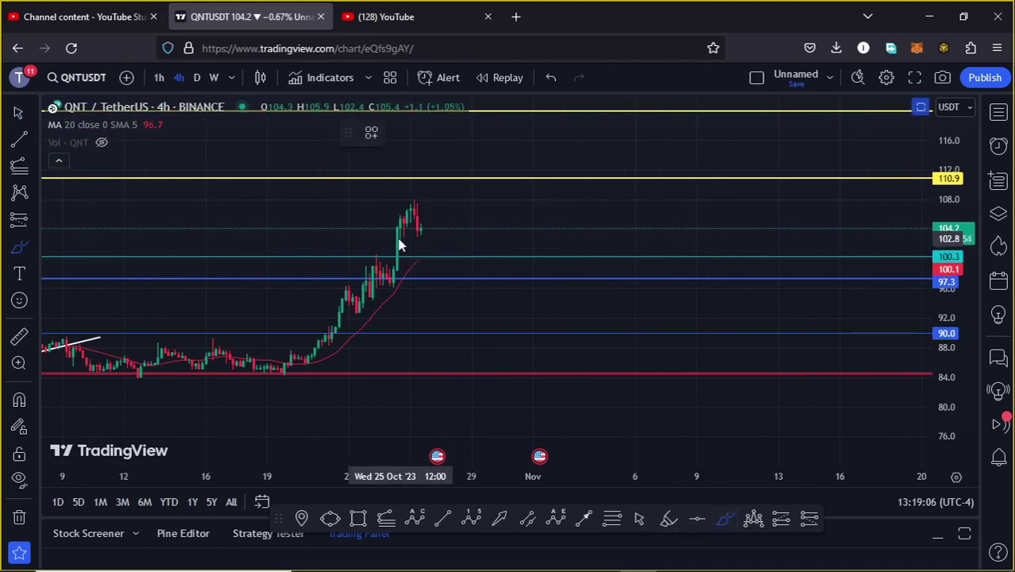
pyautogui.moveTo(409, 235)
pyautogui.mouseDown()
pyautogui.moveTo(463, 150)
pyautogui.moveTo(479, 181)
pyautogui.moveTo(615, 115)
pyautogui.mouseUp()
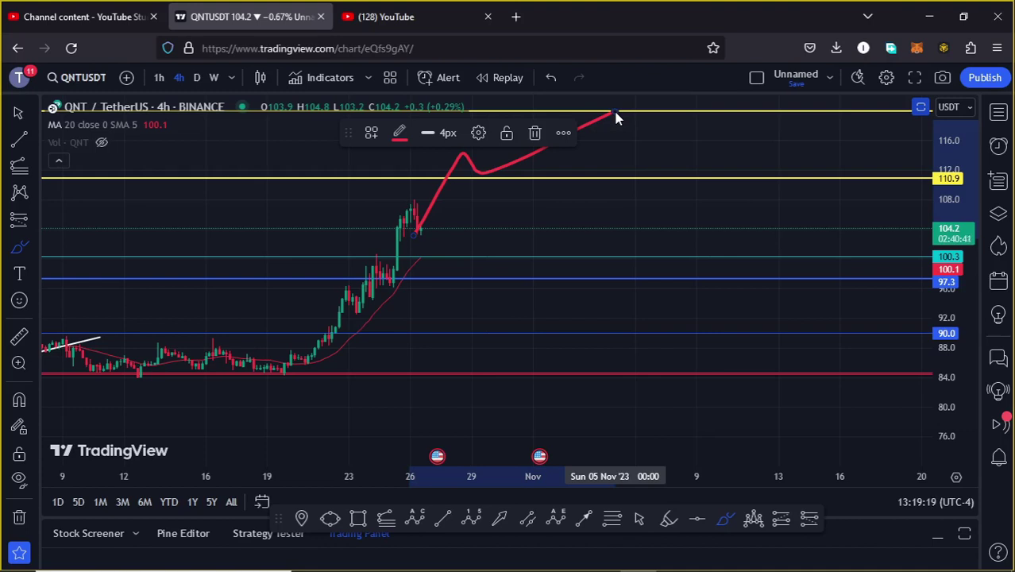
pyautogui.click(535, 135)
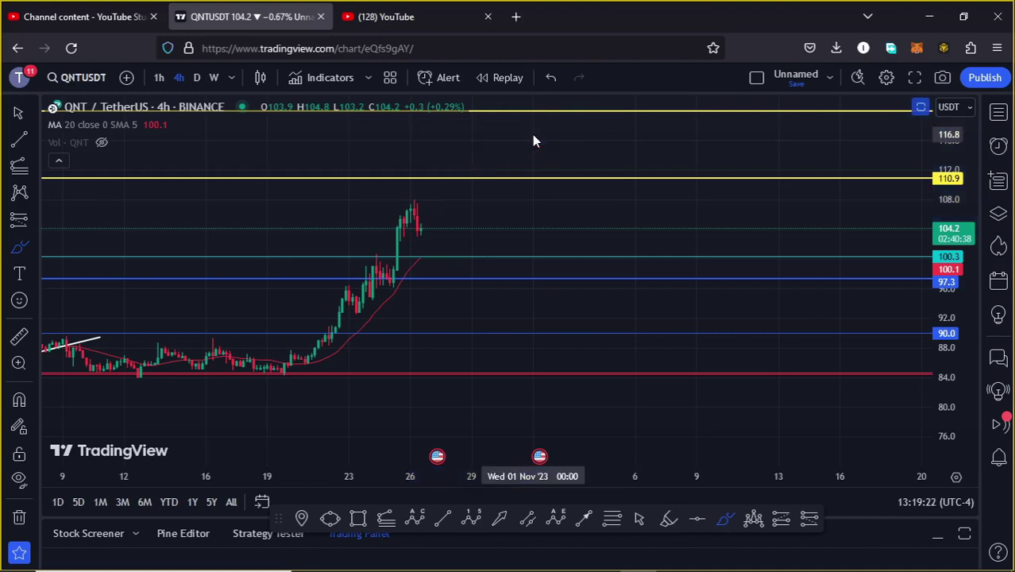
pyautogui.click(421, 235)
pyautogui.moveTo(421, 233); pyautogui.dragTo(430, 254)
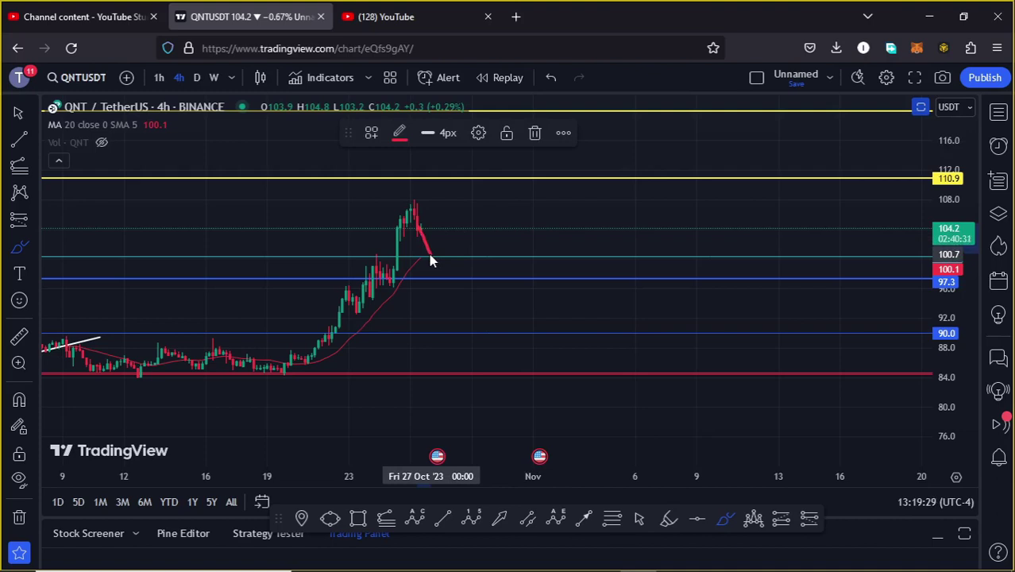
pyautogui.moveTo(428, 254); pyautogui.dragTo(468, 202)
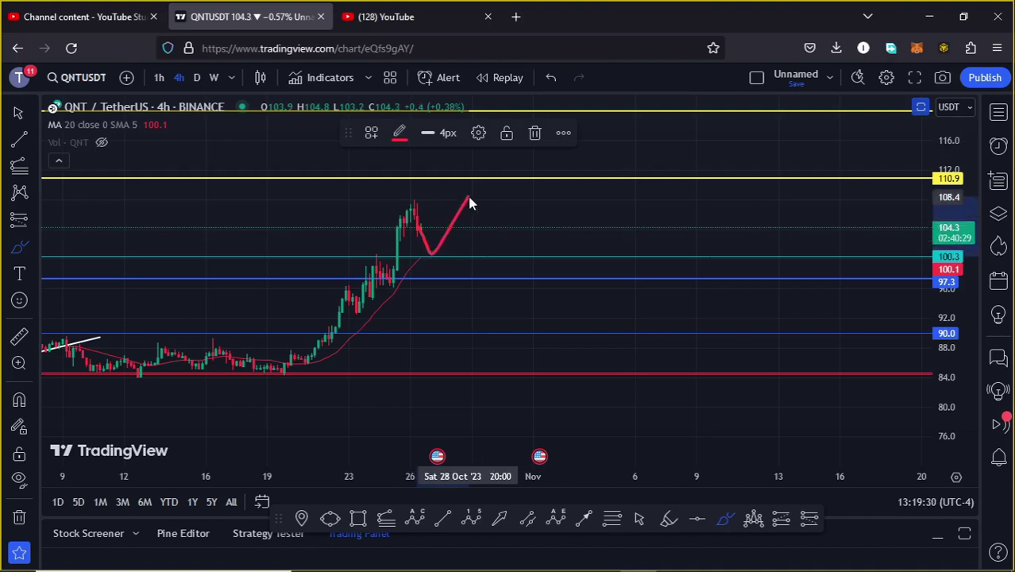
pyautogui.click(534, 132)
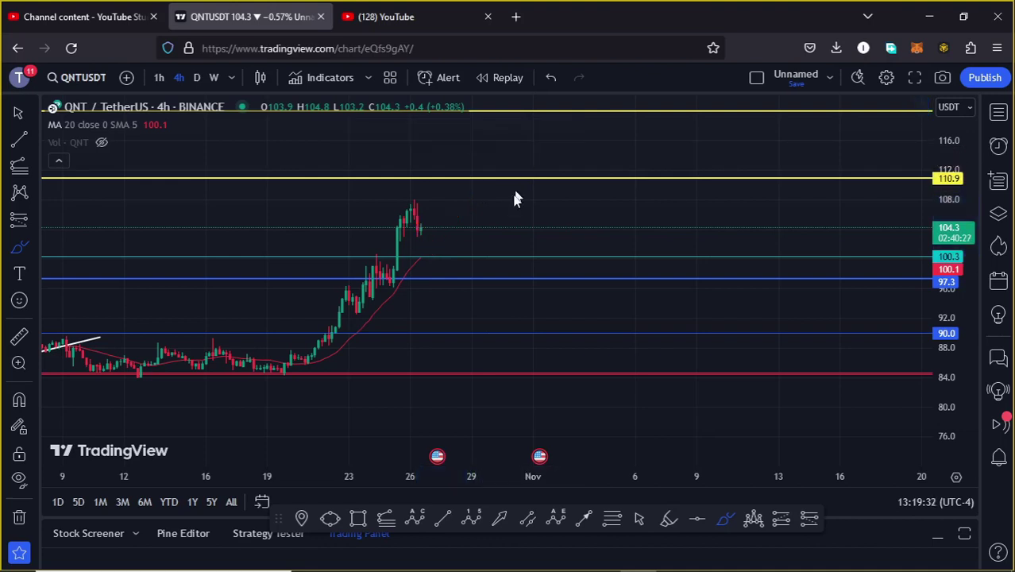
# Brush a red pullback line from the late-October peak down toward 97.3.
pyautogui.moveTo(420, 230)
pyautogui.mouseDown()
pyautogui.moveTo(433, 272)
pyautogui.moveTo(443, 257)
pyautogui.moveTo(451, 279)
pyautogui.mouseUp()
pyautogui.scroll(-5, 458, 326)
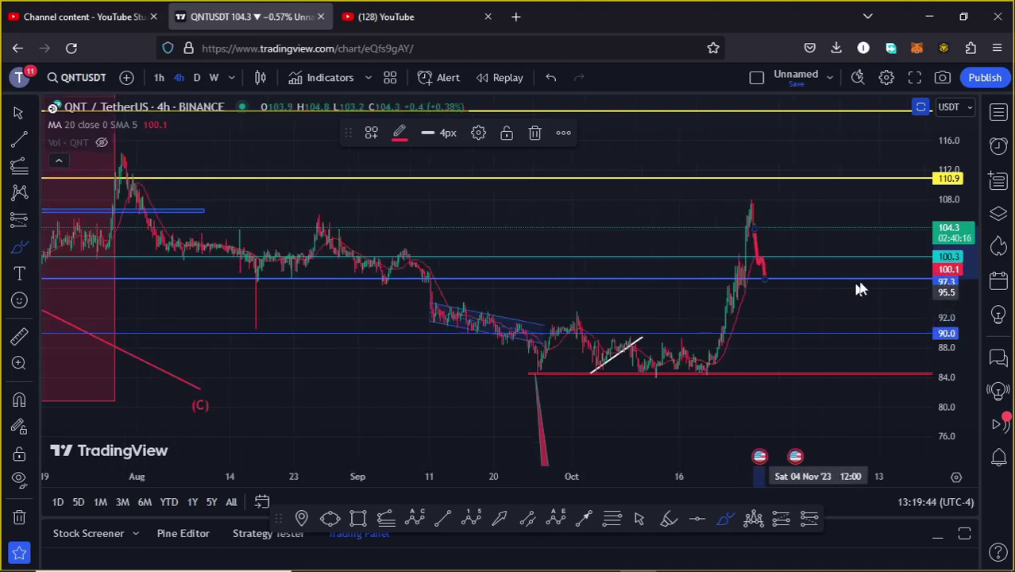
pyautogui.scroll(-2, 946, 317)
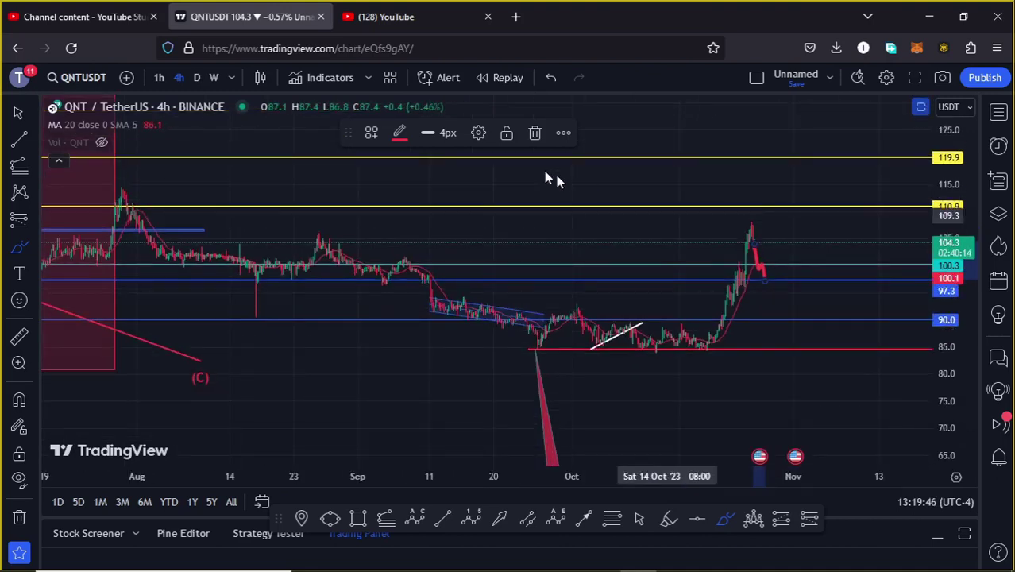
# Delete the red sketch and draw a Fib retracement from the 84.7 low to the 108.3 high.
pyautogui.click(535, 134)
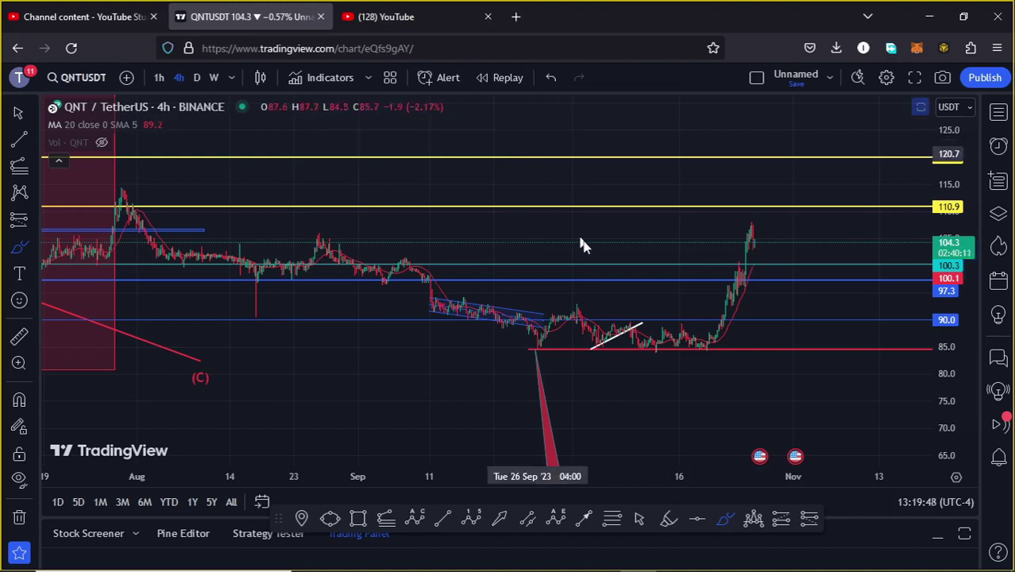
pyautogui.click(611, 518)
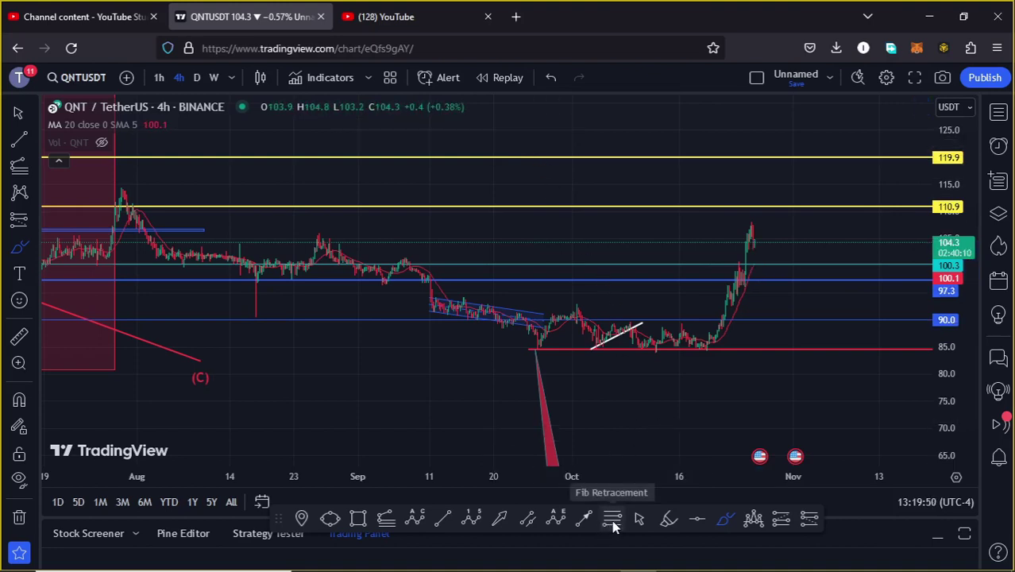
pyautogui.click(540, 351)
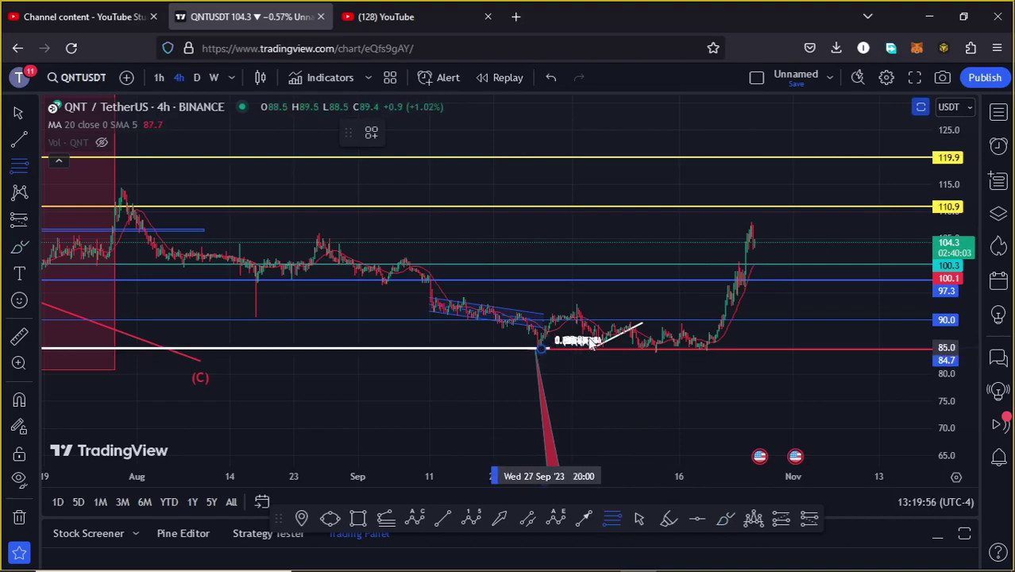
pyautogui.click(869, 222)
pyautogui.hscroll(5, 884, 239)
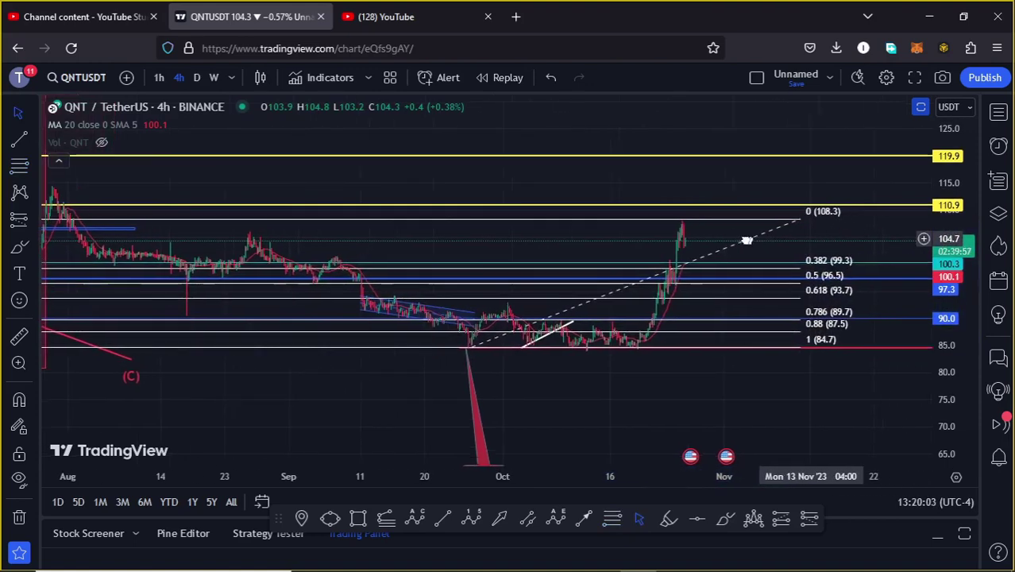
pyautogui.scroll(1, 944, 278)
pyautogui.scroll(4, 943, 278)
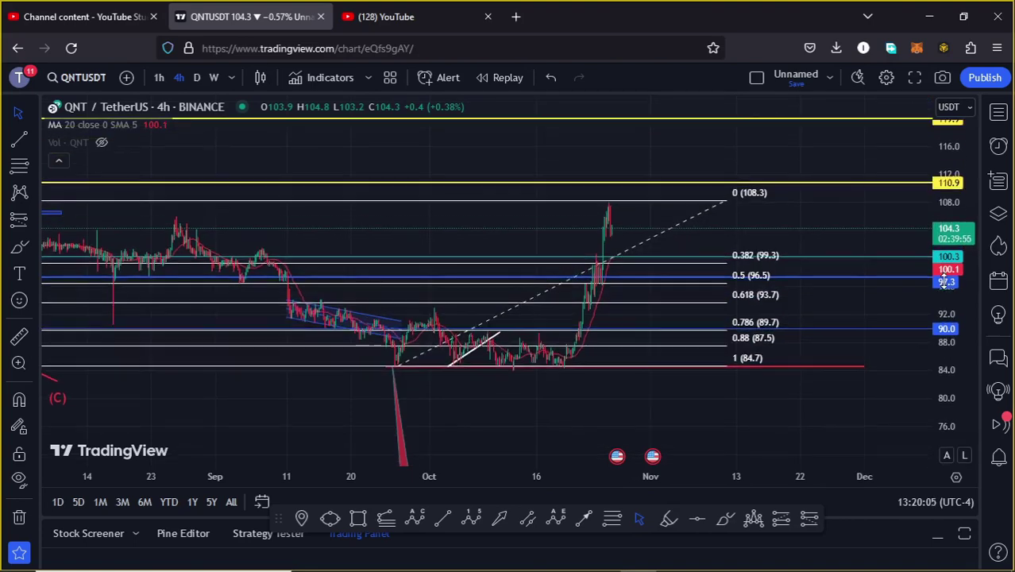
pyautogui.scroll(2, 944, 278)
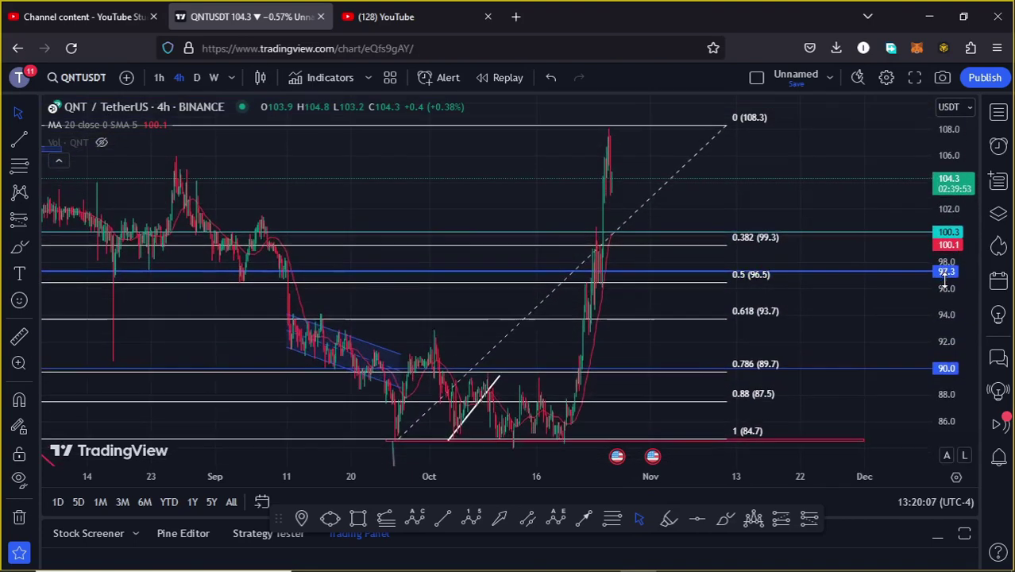
pyautogui.scroll(3, 715, 318)
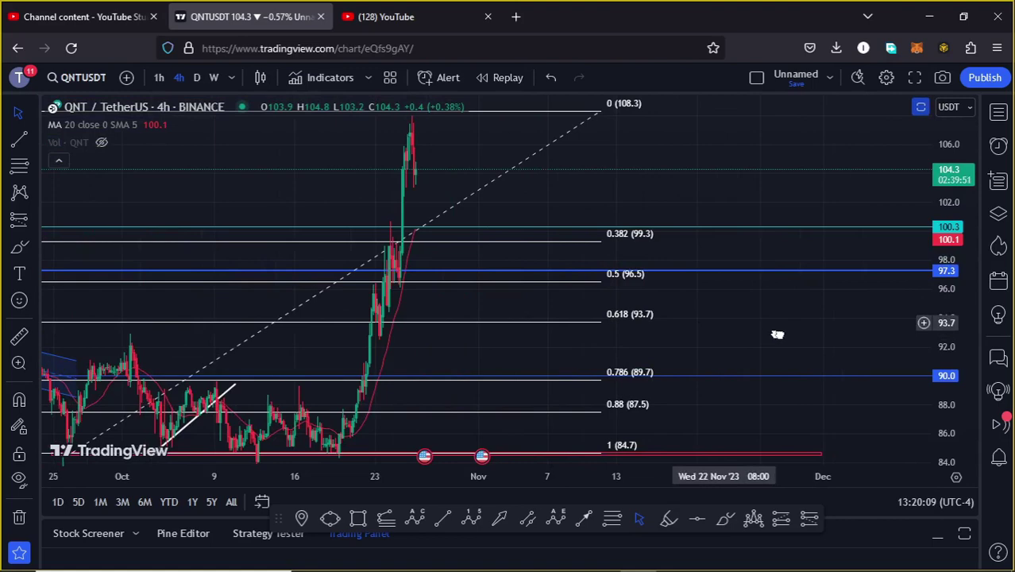
pyautogui.scroll(2, 826, 337)
pyautogui.scroll(1, 811, 340)
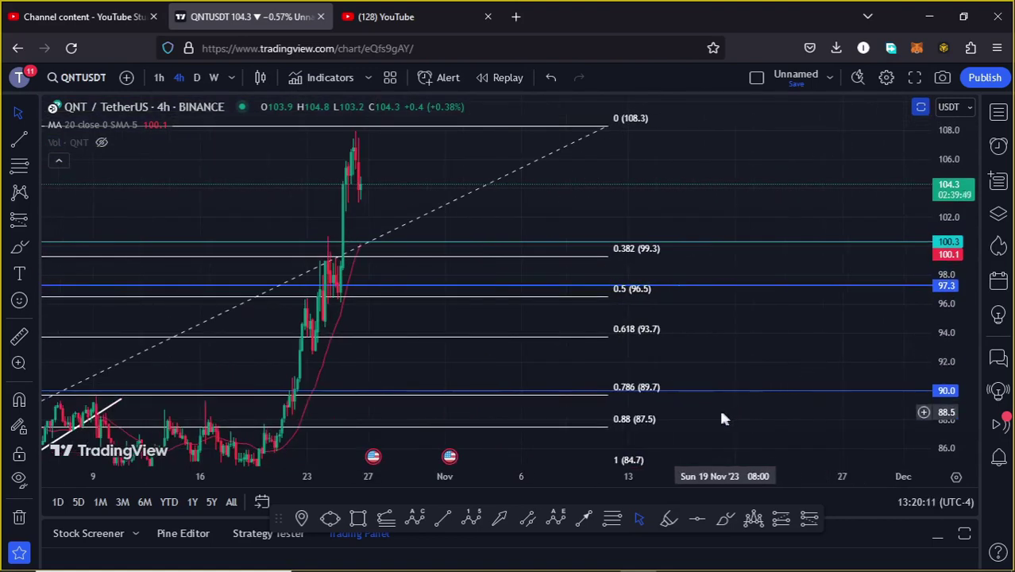
# Box the 93.7–99.4 zone with a blue rectangle extended to late October, then delete the Fib retracement.
pyautogui.click(357, 518)
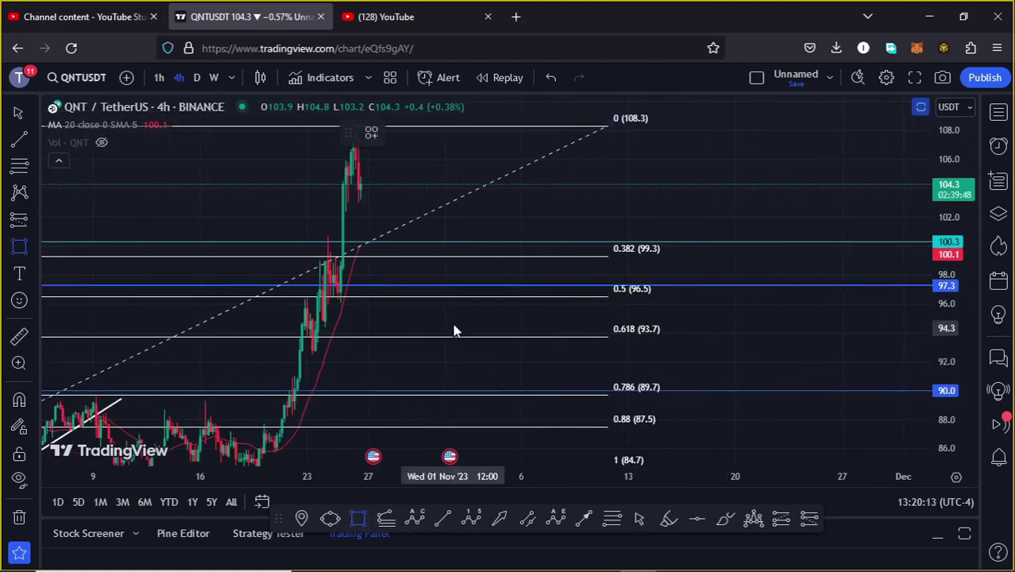
pyautogui.moveTo(483, 255)
pyautogui.mouseDown()
pyautogui.moveTo(547, 337)
pyautogui.moveTo(573, 320)
pyautogui.moveTo(784, 310)
pyautogui.mouseUp()
pyautogui.click(576, 323)
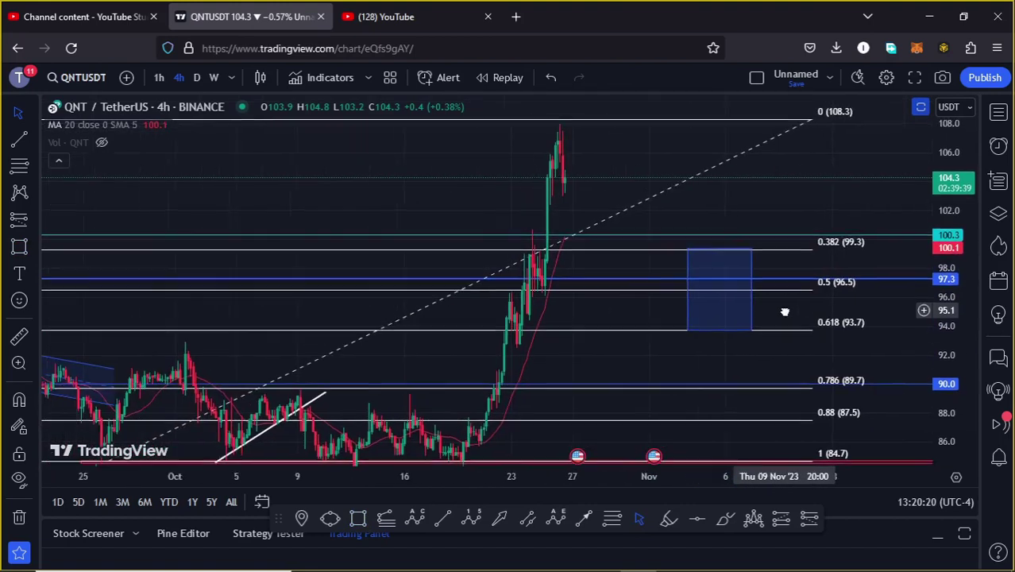
pyautogui.moveTo(686, 291)
pyautogui.mouseDown()
pyautogui.moveTo(573, 299)
pyautogui.moveTo(573, 309)
pyautogui.mouseUp()
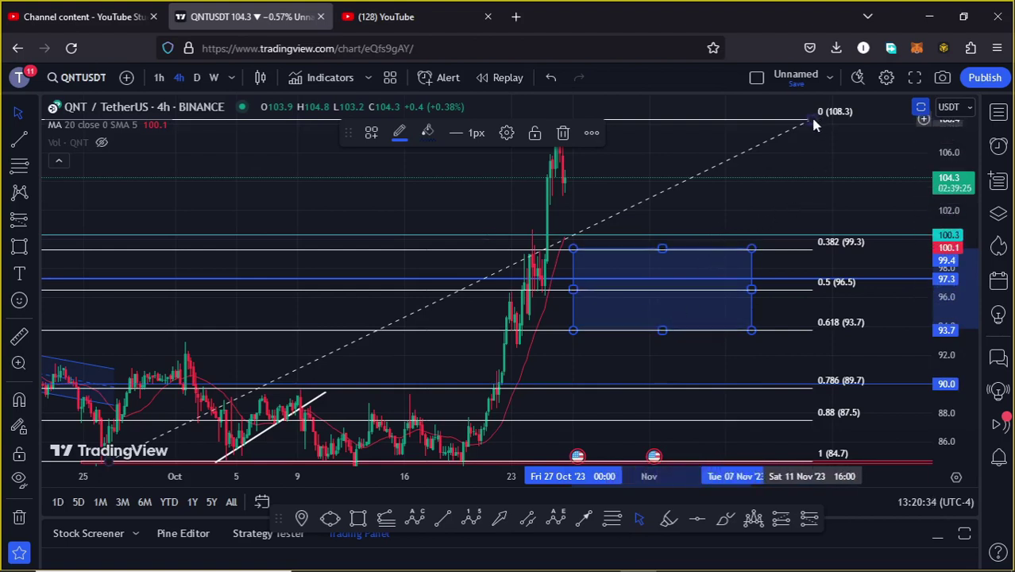
pyautogui.click(534, 133)
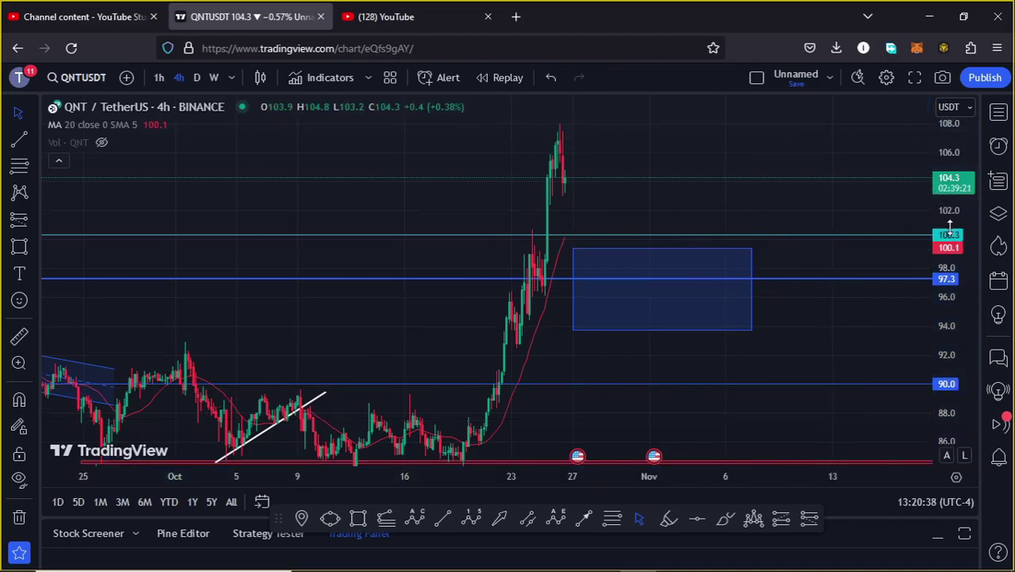
pyautogui.scroll(-2, 949, 228)
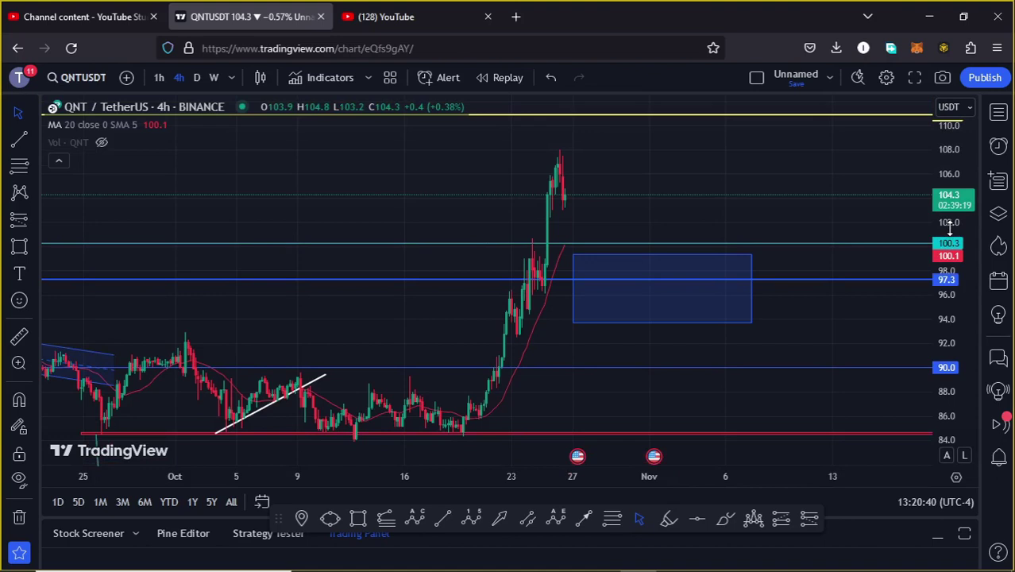